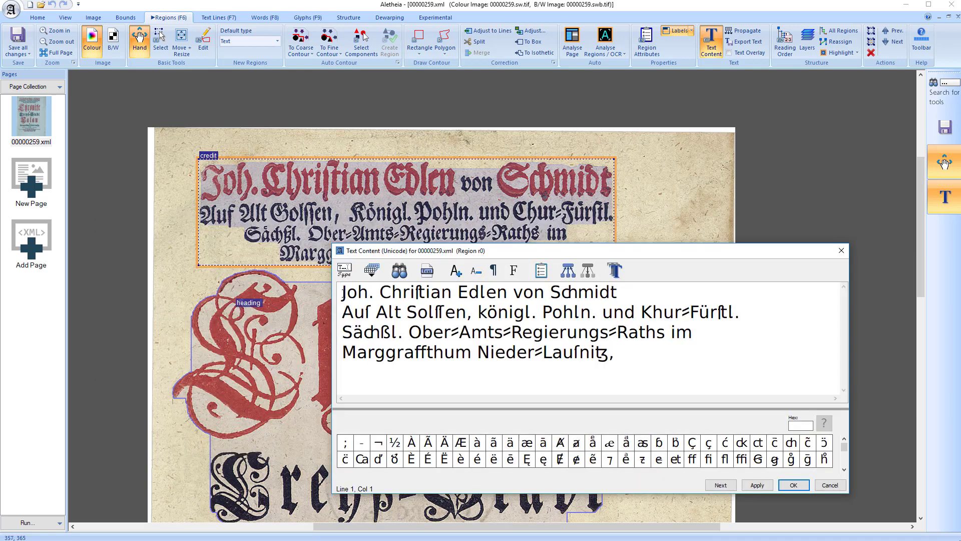
Narrow the Text Content dialog so that it covers less of the page image.
{"action": "left_click_drag", "start_coordinate": [342, 292], "coordinate": [662, 353]}
{"action": "left_click", "coordinate": [641, 351]}
{"action": "left_click_drag", "start_coordinate": [333, 435], "coordinate": [520, 433]}
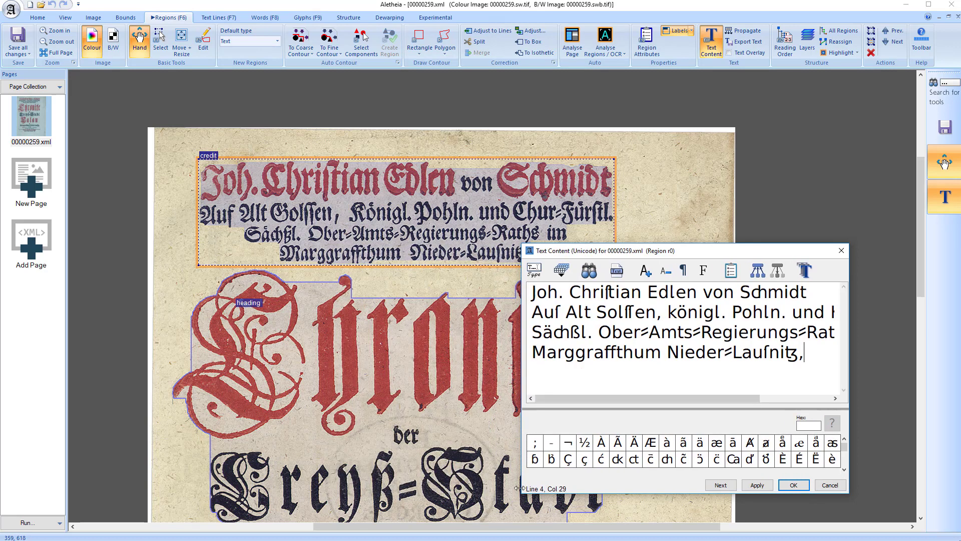
Reduce the font size of the text box and move the Text Content dialog clear of the credit region.
{"action": "left_click", "coordinate": [666, 272]}
{"action": "left_click", "coordinate": [666, 272]}
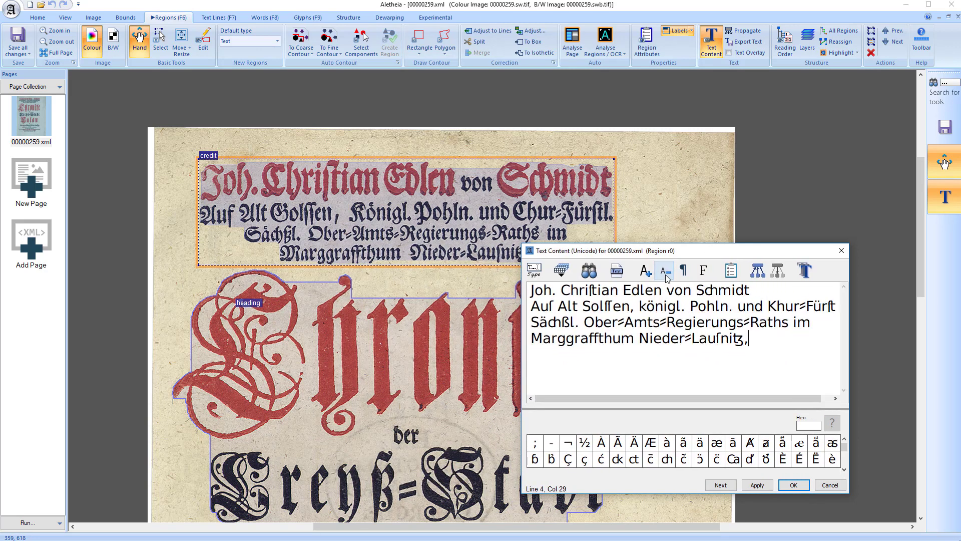
{"action": "left_click", "coordinate": [665, 272]}
{"action": "left_click_drag", "start_coordinate": [674, 252], "coordinate": [758, 274]}
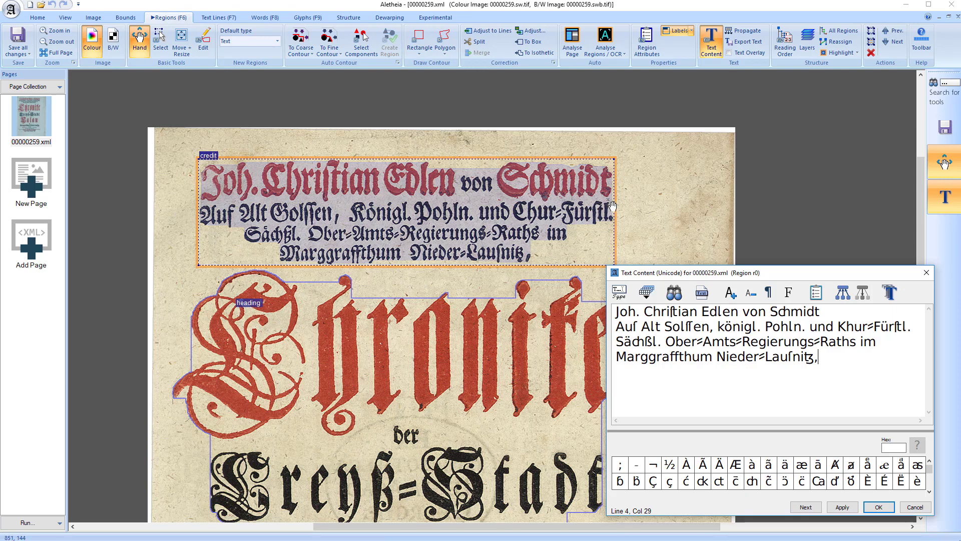
View the text content of the credit region's first line, first word and first glyph at their respective levels.
{"action": "left_click", "coordinate": [219, 18]}
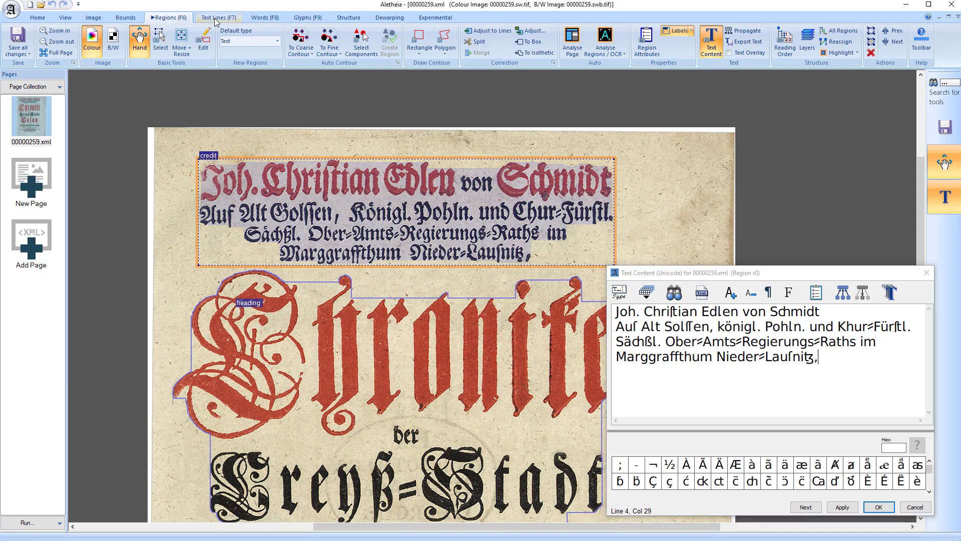
{"action": "left_click", "coordinate": [251, 194]}
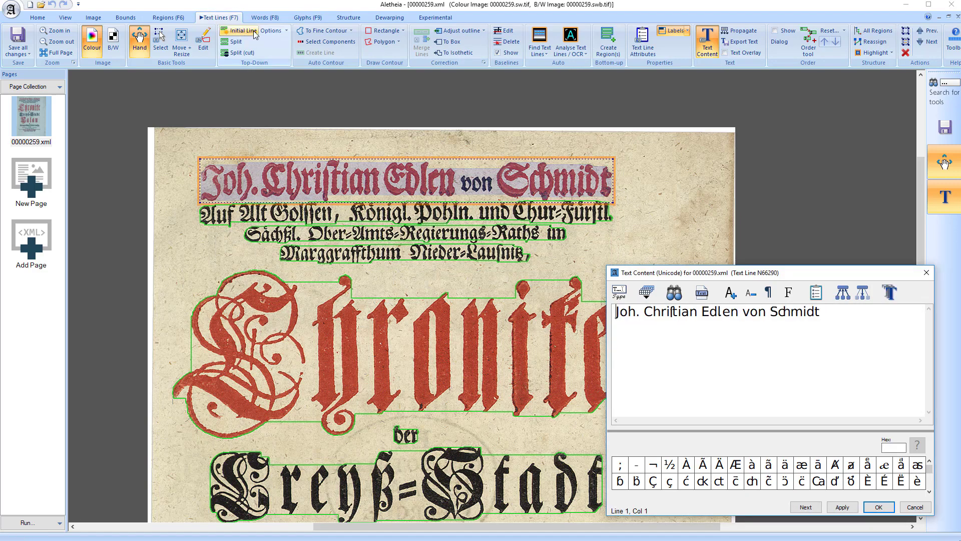
{"action": "key", "text": "F8"}
{"action": "left_click", "coordinate": [247, 169]}
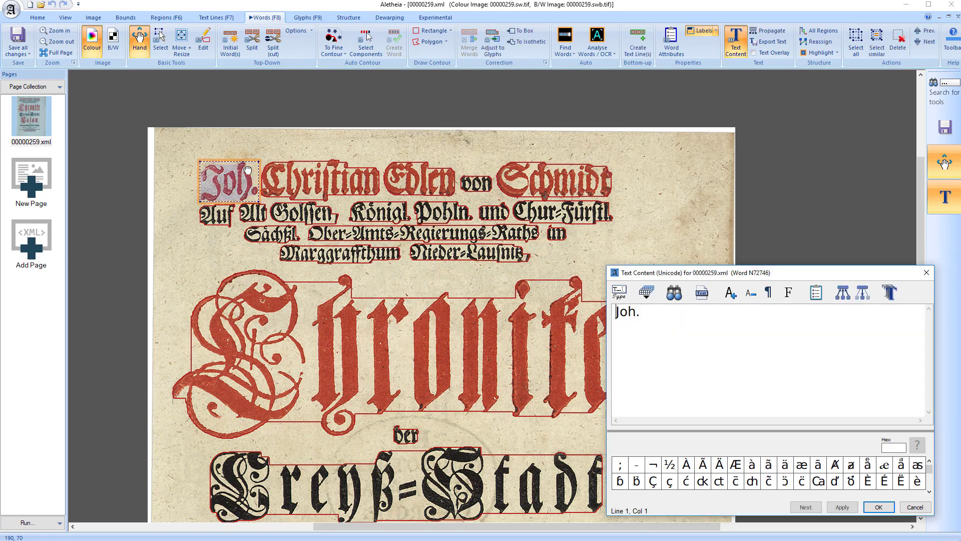
{"action": "key", "text": "F9"}
{"action": "left_click", "coordinate": [216, 185]}
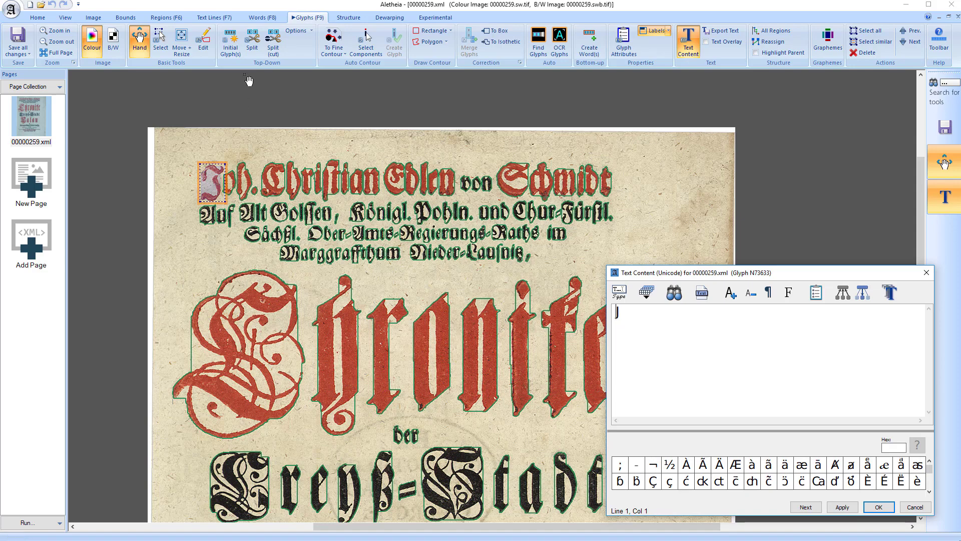
At region level, replace the initial C of the second word in the credit text with K.
{"action": "left_click", "coordinate": [172, 20]}
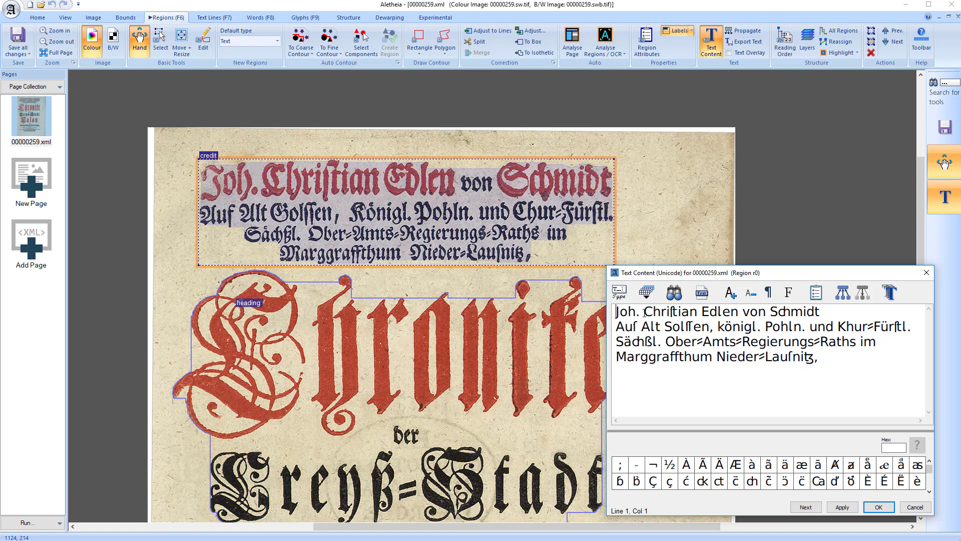
{"action": "left_click_drag", "start_coordinate": [644, 311], "coordinate": [650, 312]}
{"action": "type", "text": "K"}
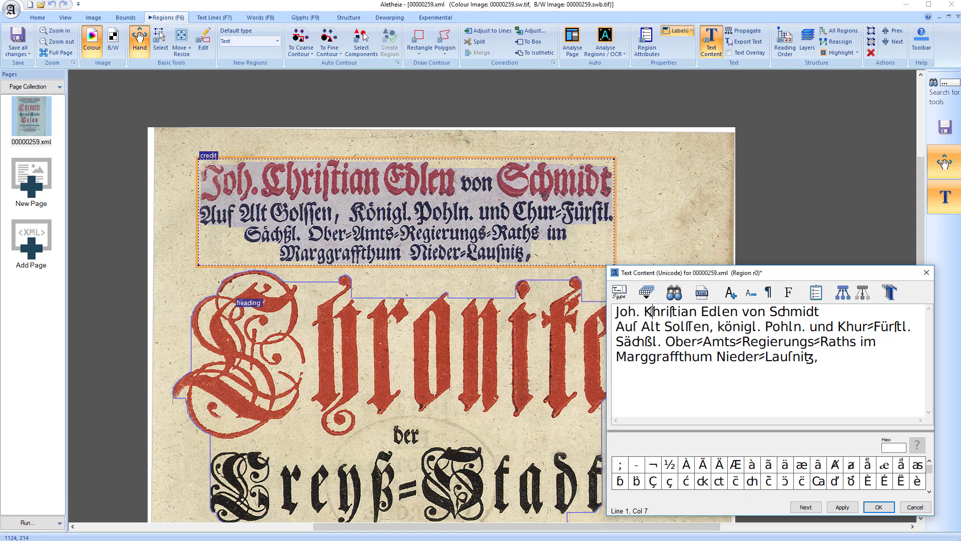
Check the first line's text content at text line level and return to the credit region's text.
{"action": "key", "text": "F7"}
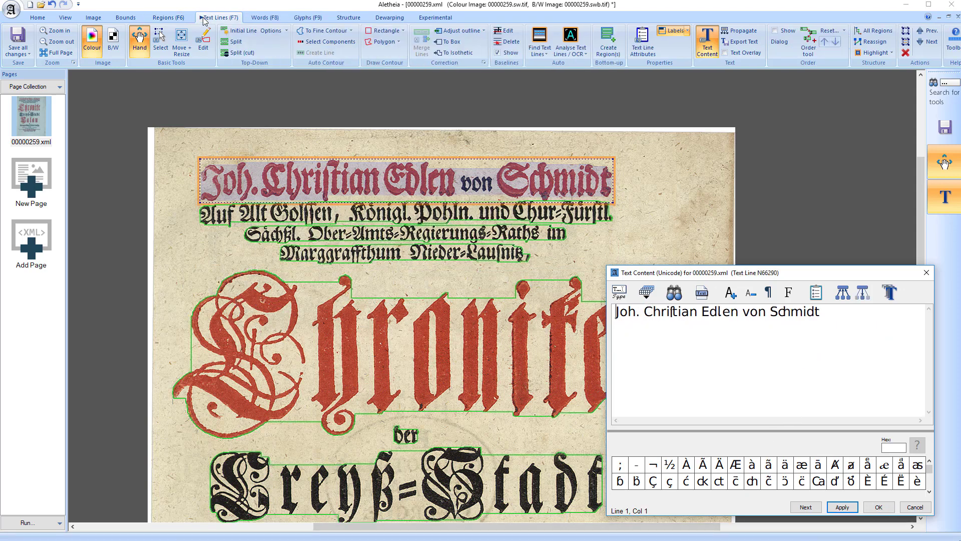
{"action": "left_click", "coordinate": [339, 260]}
{"action": "left_click", "coordinate": [381, 186]}
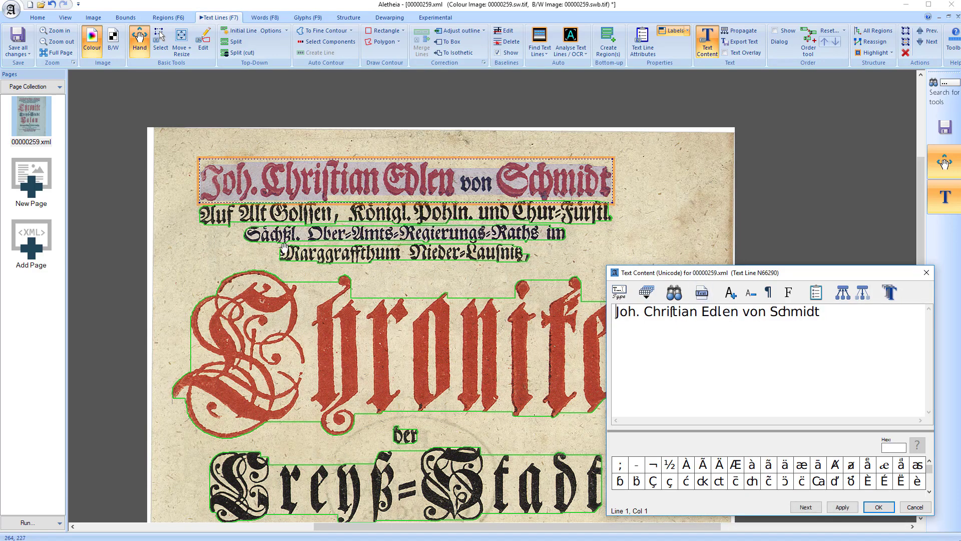
{"action": "key", "text": "F6"}
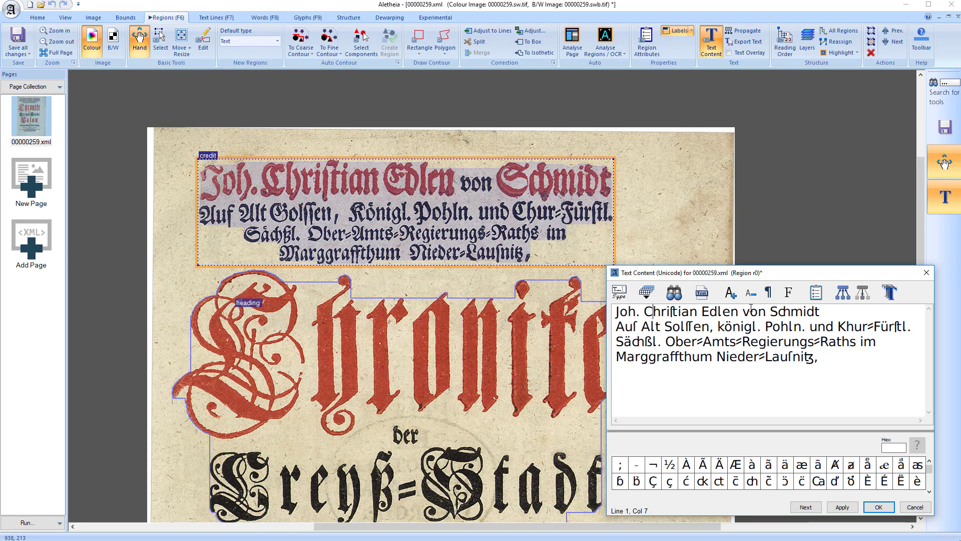
Browse the special-character keyboard and enlarge its pane to show three rows of keys.
{"action": "left_click", "coordinate": [843, 357]}
{"action": "left_click", "coordinate": [929, 492]}
{"action": "left_click", "coordinate": [929, 492]}
{"action": "left_click", "coordinate": [929, 491]}
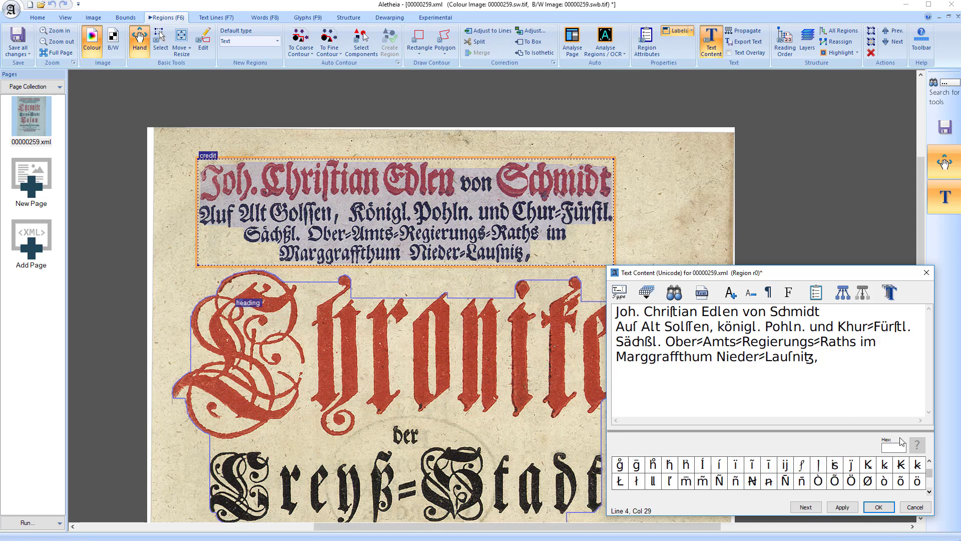
{"action": "mouse_move", "coordinate": [901, 431]}
{"action": "left_mouse_down"}
{"action": "mouse_move", "coordinate": [898, 402]}
{"action": "mouse_move", "coordinate": [897, 416]}
{"action": "left_mouse_up"}
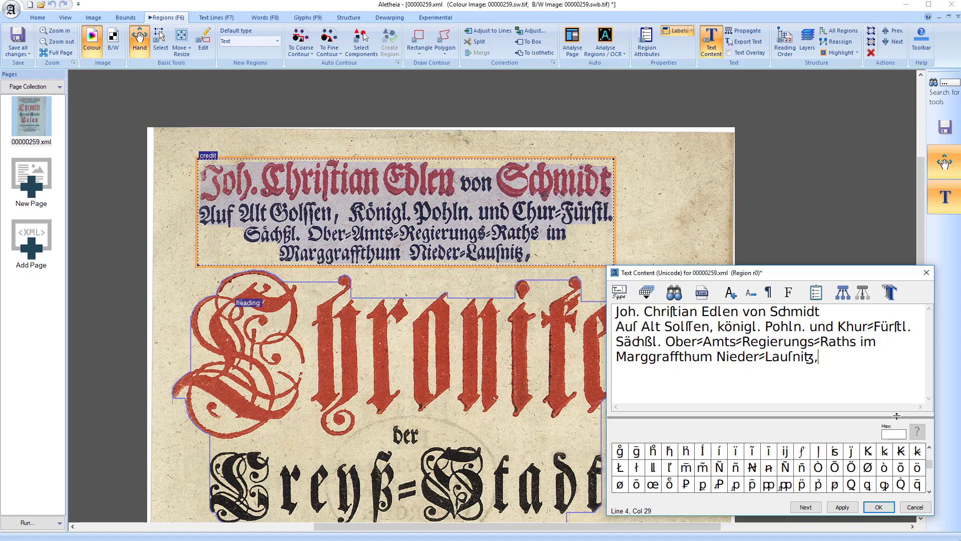
Examine the Default layout in the Virtual Keyboard Layouts editor, and browse the keyboard's full set of special characters.
{"action": "left_click", "coordinate": [651, 295]}
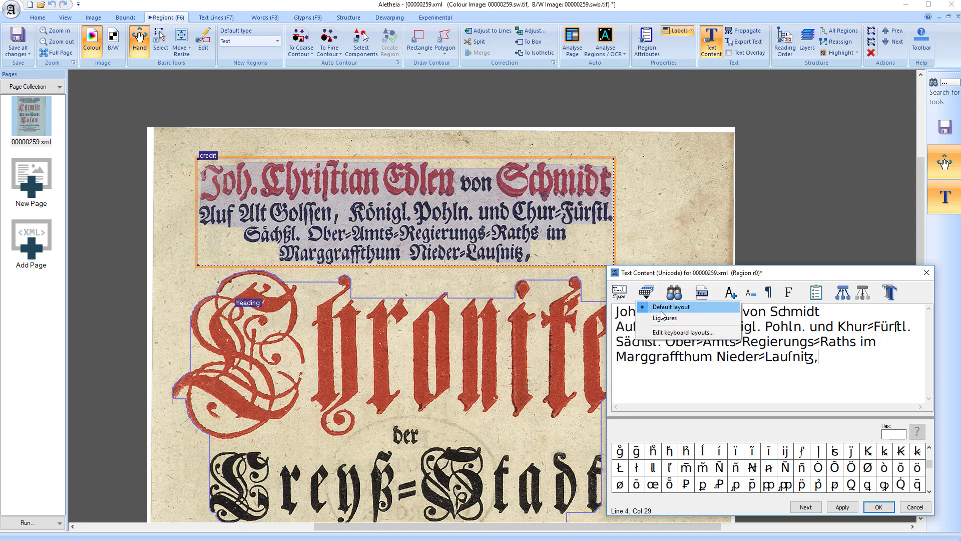
{"action": "left_click", "coordinate": [673, 332]}
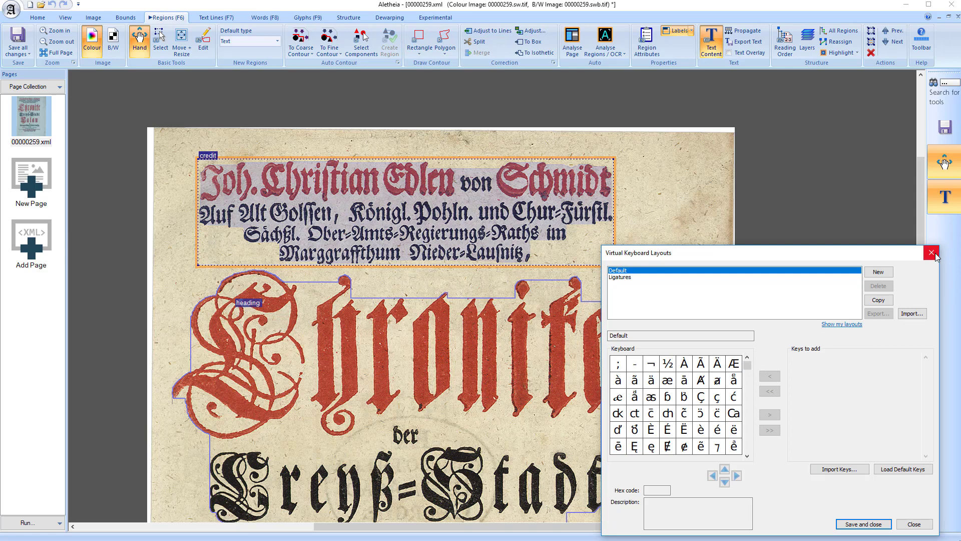
{"action": "left_click", "coordinate": [932, 252]}
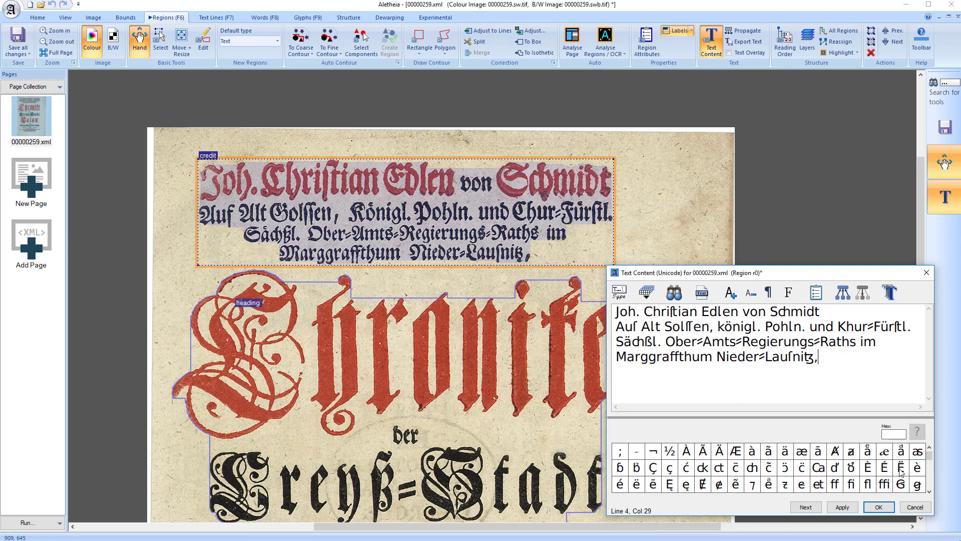
{"action": "left_click", "coordinate": [930, 468]}
{"action": "left_click_drag", "start_coordinate": [930, 468], "coordinate": [930, 480]}
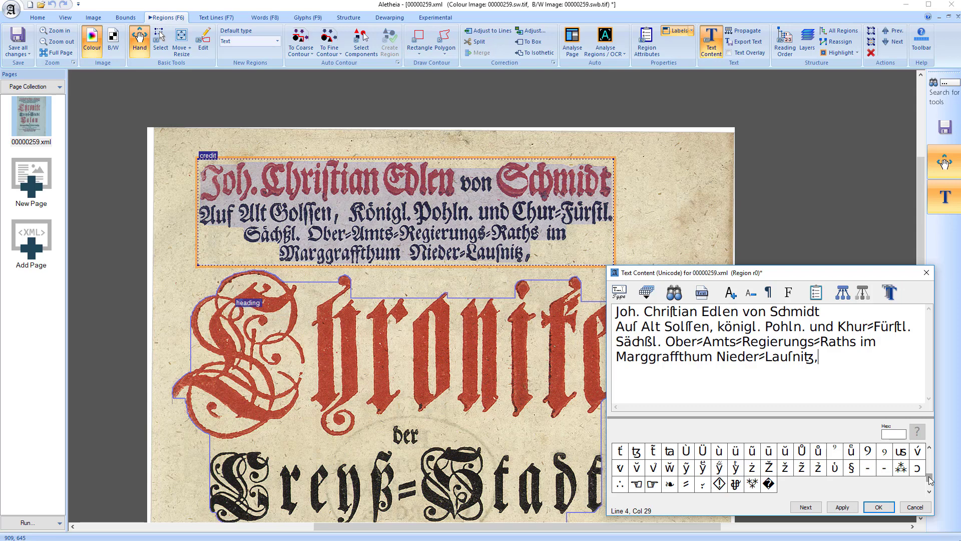
{"action": "left_click_drag", "start_coordinate": [929, 479], "coordinate": [929, 453]}
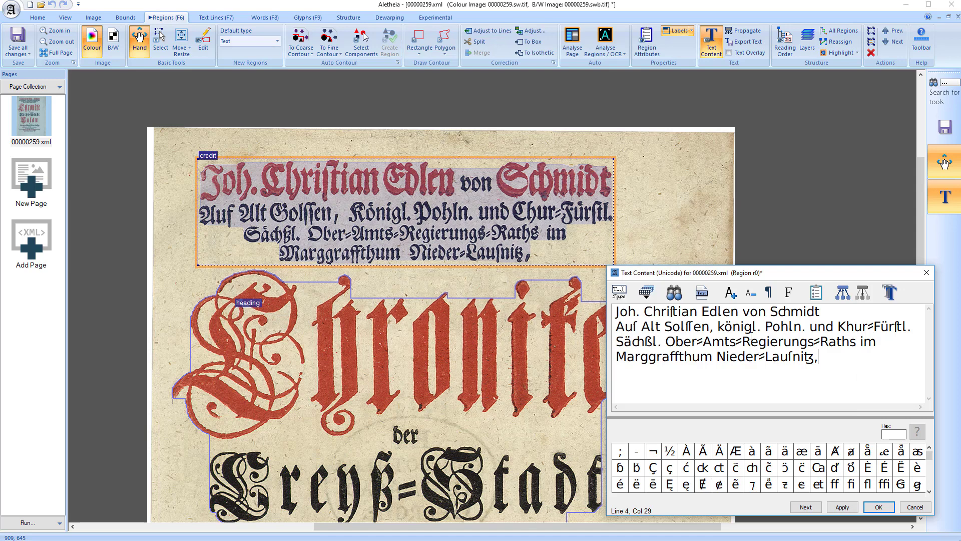
Look at the font options for the text box and reposition the Text Content dialog clear of the credit region.
{"action": "left_click", "coordinate": [788, 292]}
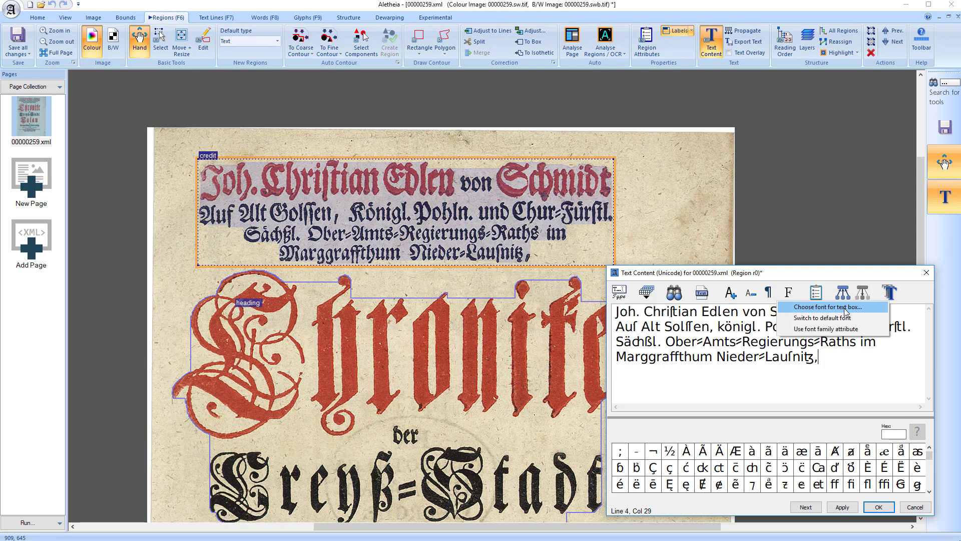
{"action": "left_click", "coordinate": [838, 361]}
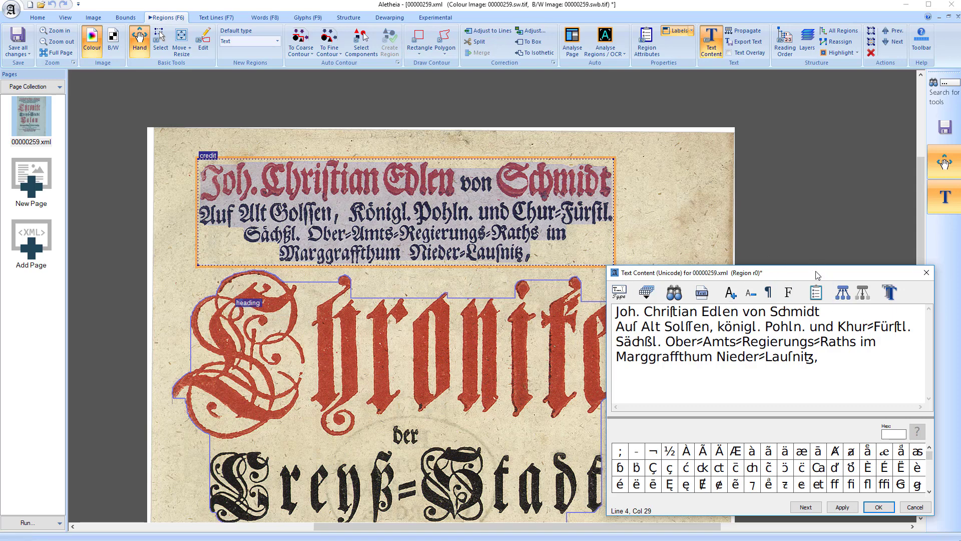
{"action": "left_click_drag", "start_coordinate": [817, 275], "coordinate": [473, 278]}
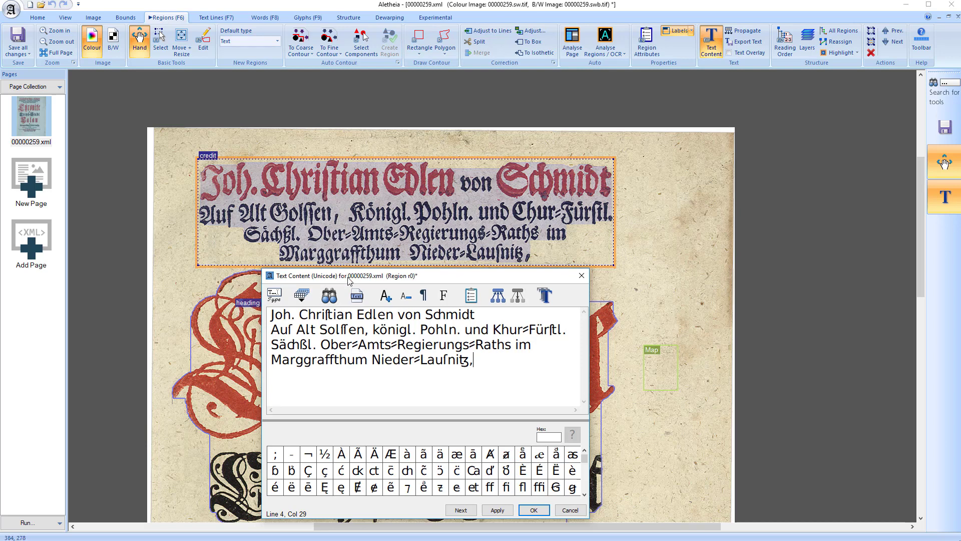
{"action": "left_click_drag", "start_coordinate": [352, 278], "coordinate": [702, 285]}
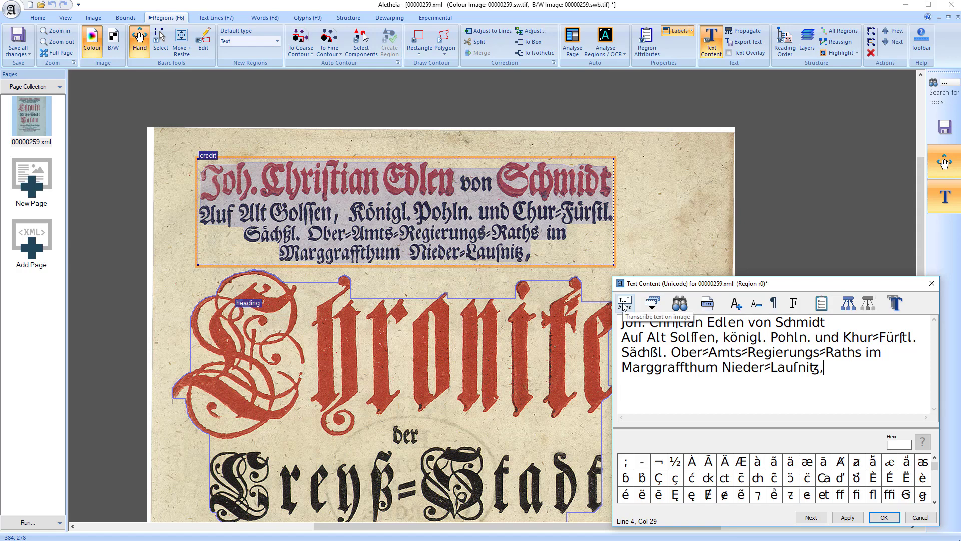
Turn on transcription directly on the image and advance through the credit region's text to its third line.
{"action": "left_click", "coordinate": [624, 304]}
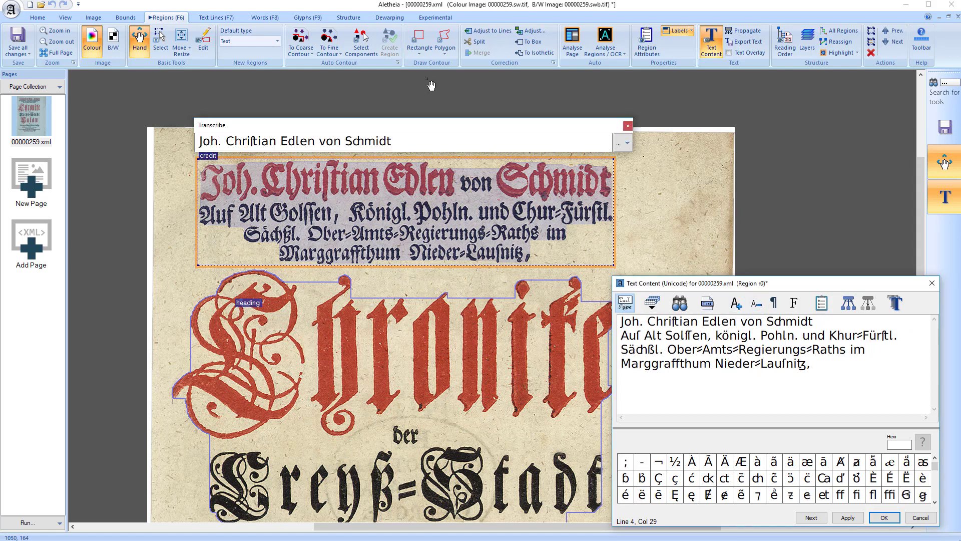
{"action": "left_click", "coordinate": [411, 142]}
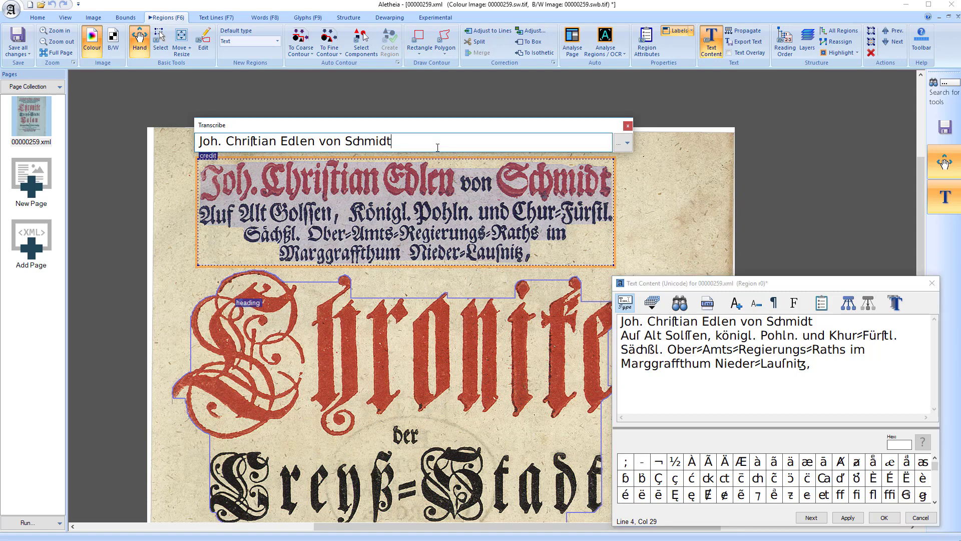
{"action": "key", "text": "Return"}
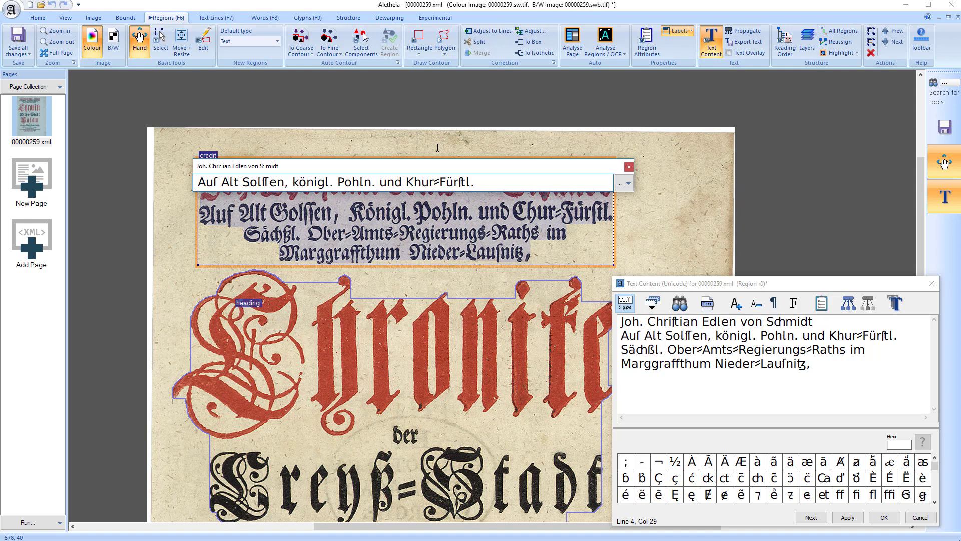
{"action": "key", "text": "Return"}
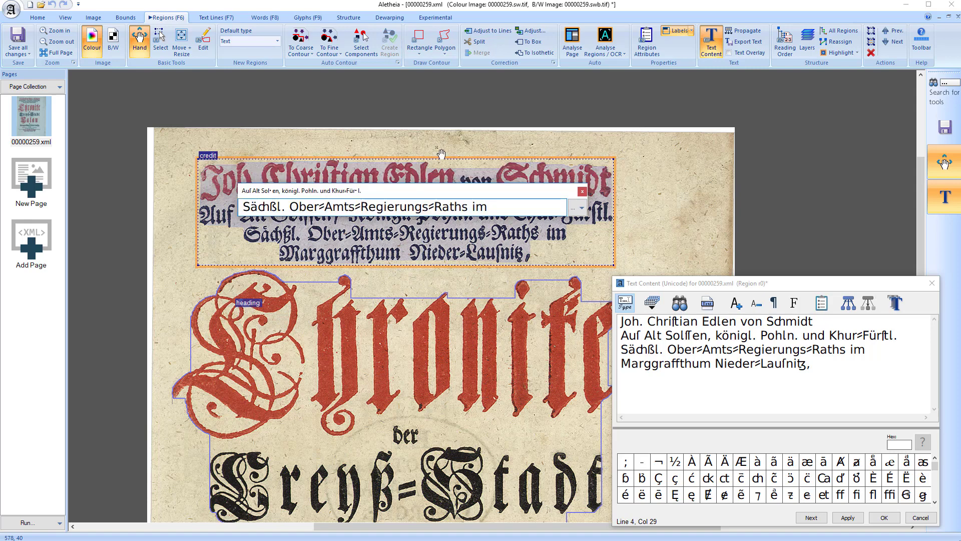
Switch to text line level to look at the individual credit lines, and return to transcribing at region level.
{"action": "key", "text": "F7"}
{"action": "left_click", "coordinate": [466, 299]}
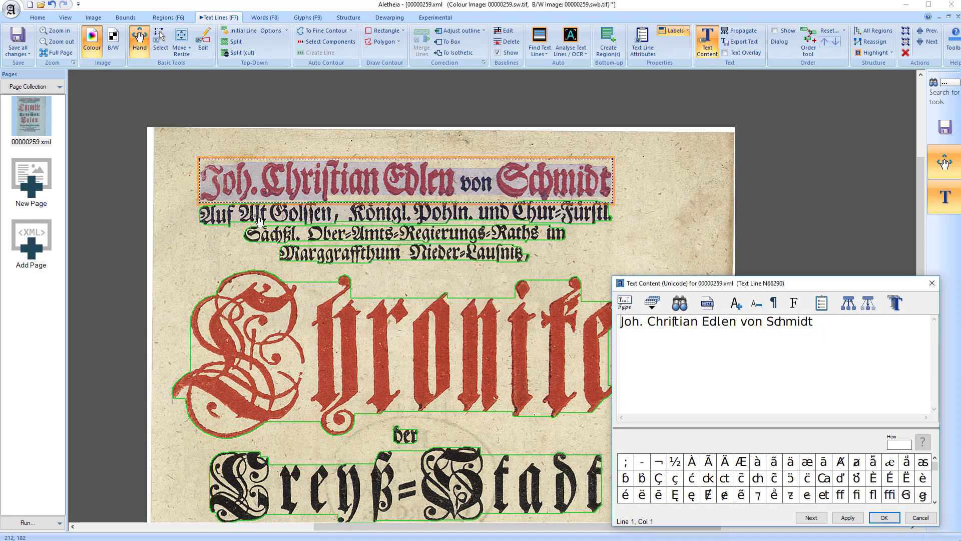
{"action": "left_click", "coordinate": [440, 214]}
{"action": "left_click", "coordinate": [440, 182]}
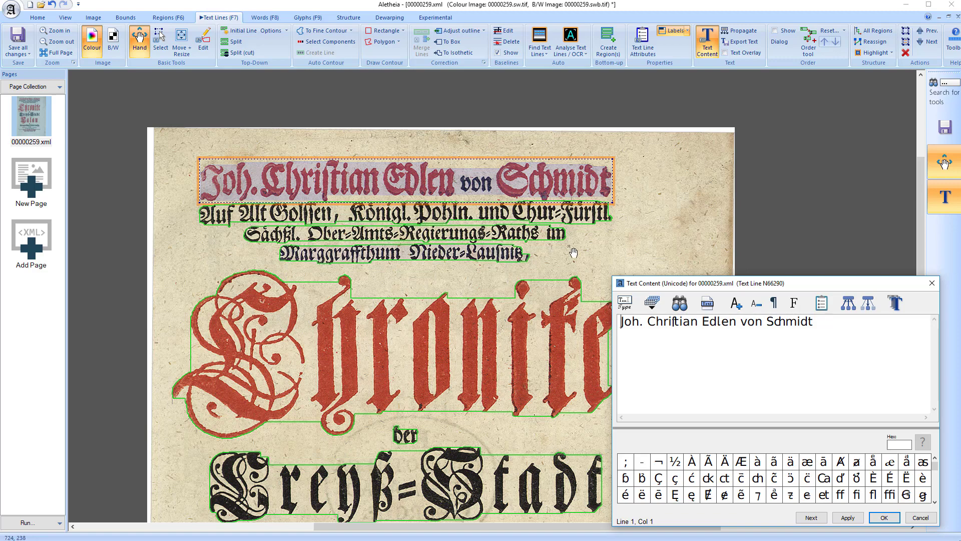
{"action": "key", "text": "F6"}
{"action": "left_click", "coordinate": [413, 239]}
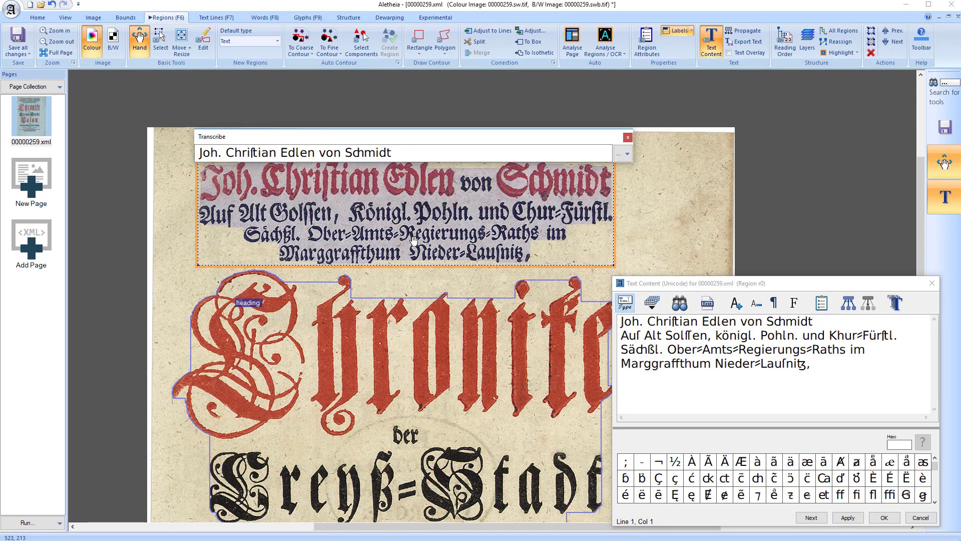
Examine the Transcribe box's options for text alignment, movement to next line and text box width, and close the box.
{"action": "left_click", "coordinate": [627, 153]}
{"action": "mouse_move", "coordinate": [629, 174]}
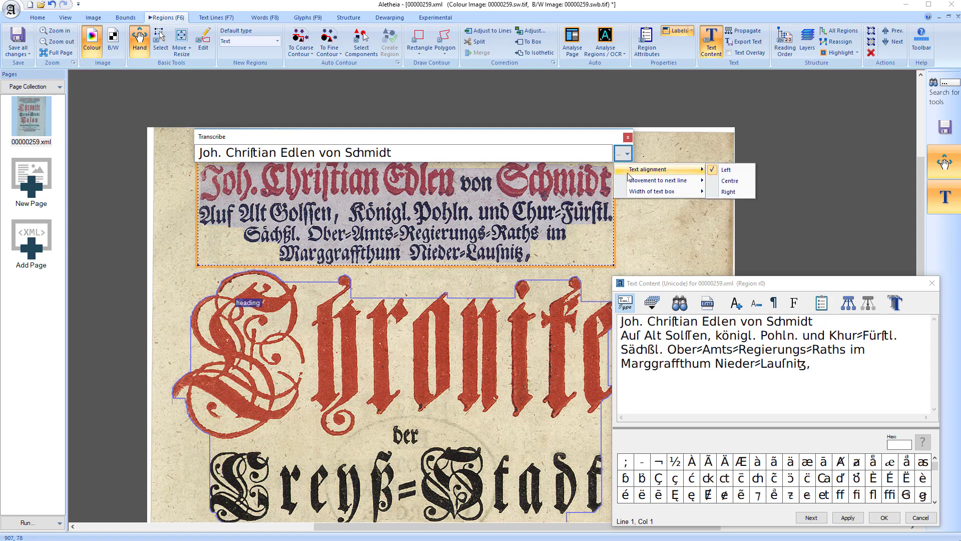
{"action": "mouse_move", "coordinate": [648, 185]}
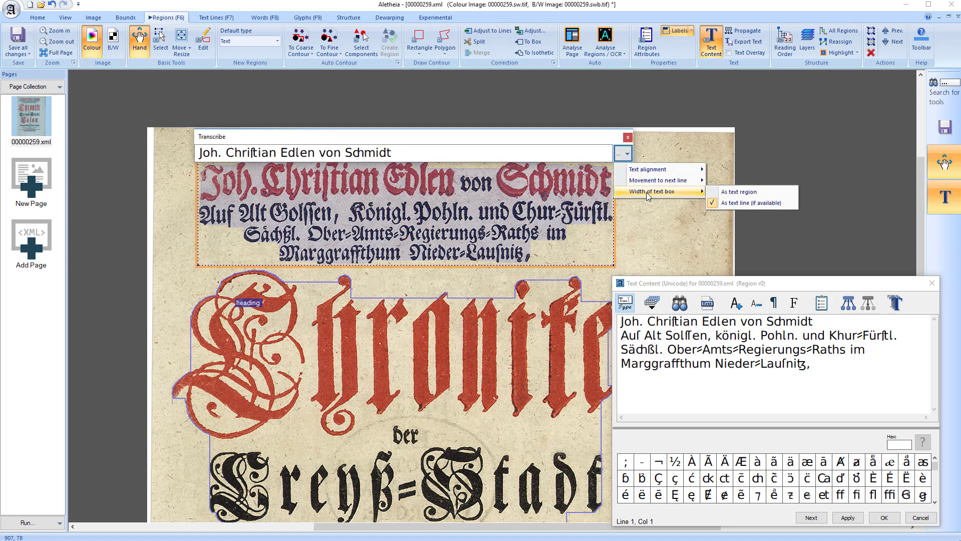
{"action": "left_click", "coordinate": [628, 156]}
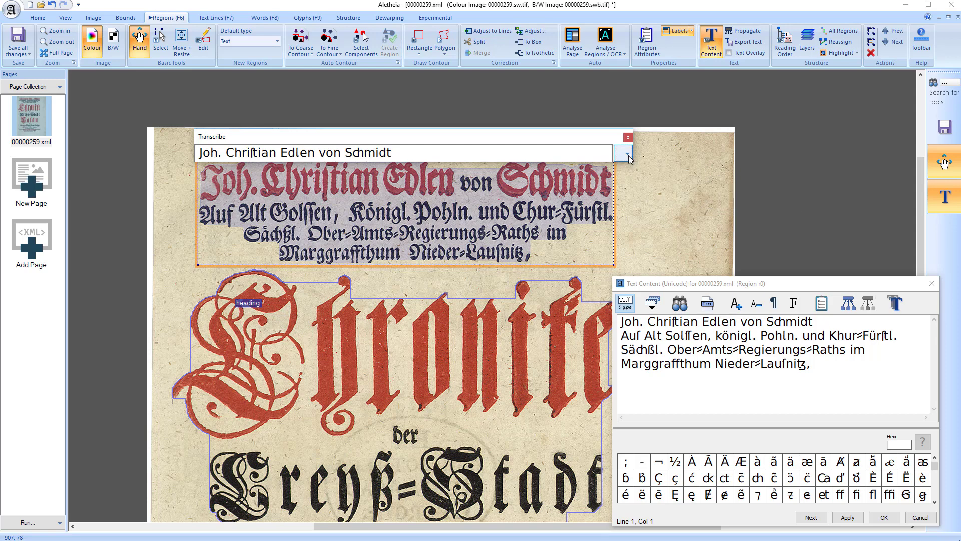
{"action": "left_click", "coordinate": [628, 138]}
View the text search and replace options for the page and close the search dialog.
{"action": "left_click", "coordinate": [676, 306]}
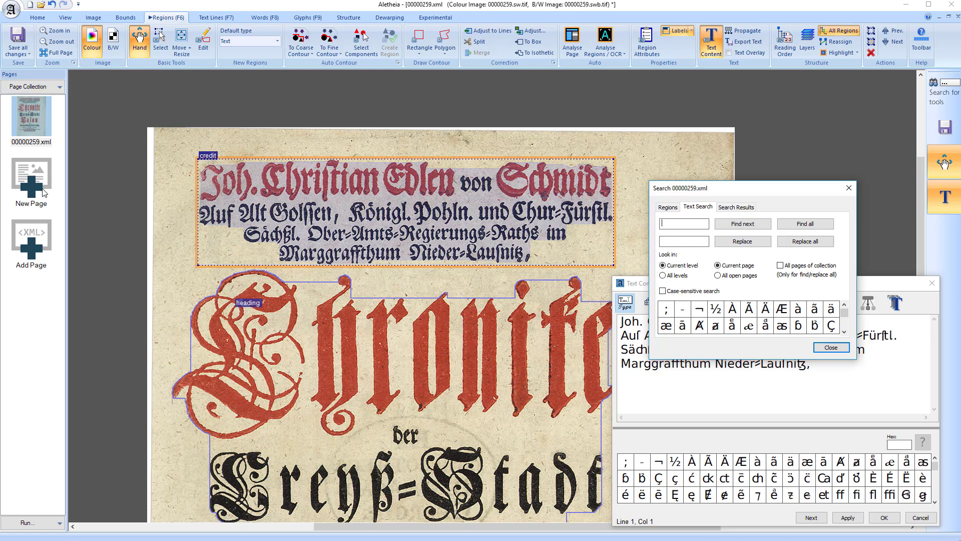
{"action": "left_click", "coordinate": [851, 189]}
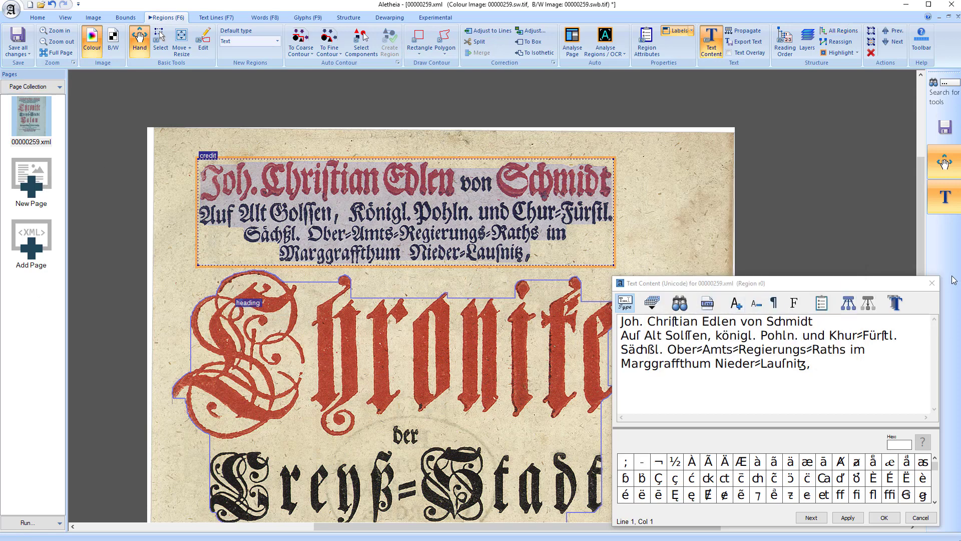
Display the text overlay on the image at Medium size and close the overlay options and the Text Content dialog.
{"action": "left_click", "coordinate": [714, 306]}
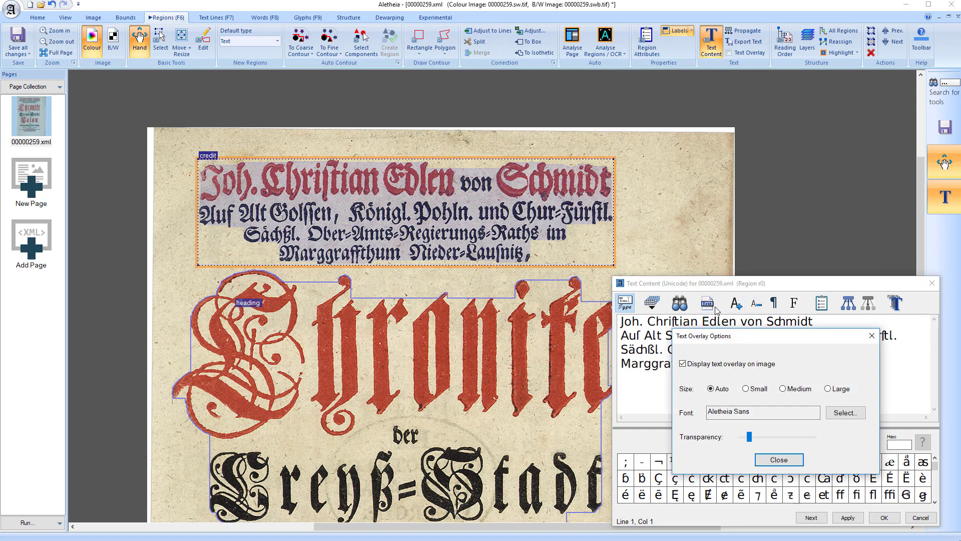
{"action": "left_click", "coordinate": [782, 389]}
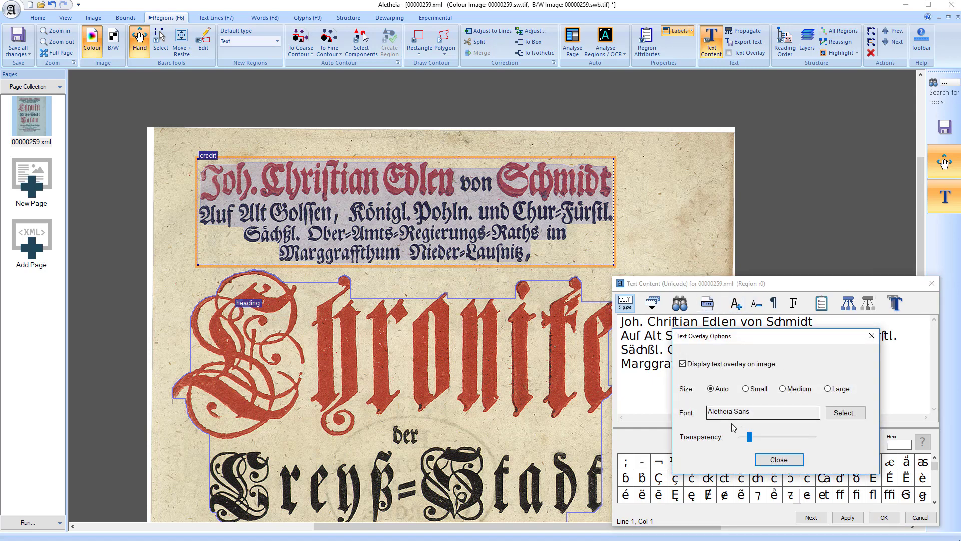
{"action": "left_click", "coordinate": [787, 459]}
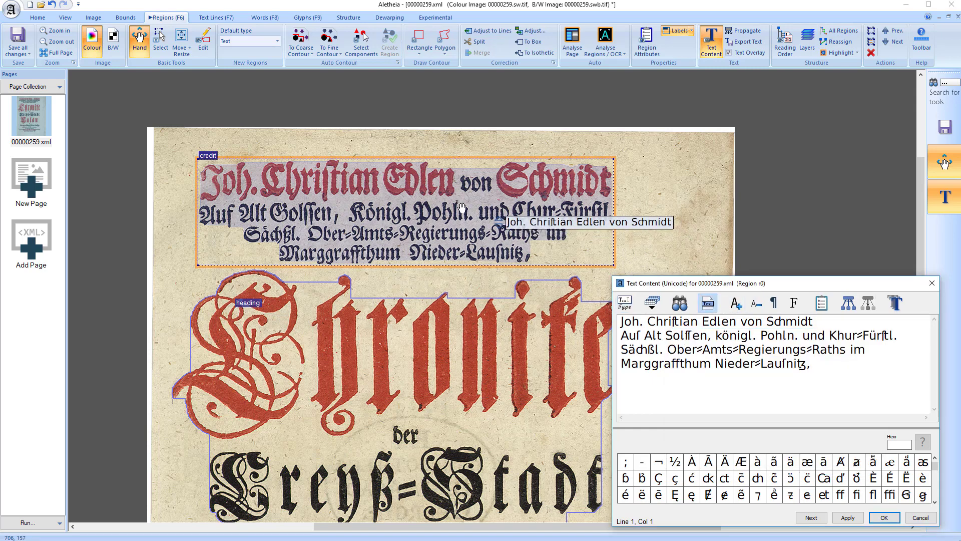
{"action": "left_click", "coordinate": [932, 283]}
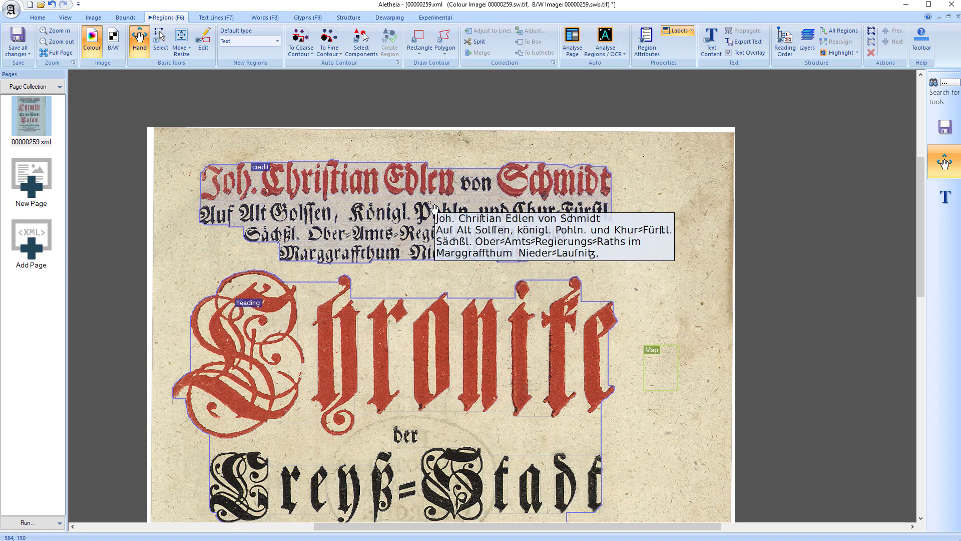
View the text overlay at text line, word and glyph level, and return to region level.
{"action": "key", "text": "F7"}
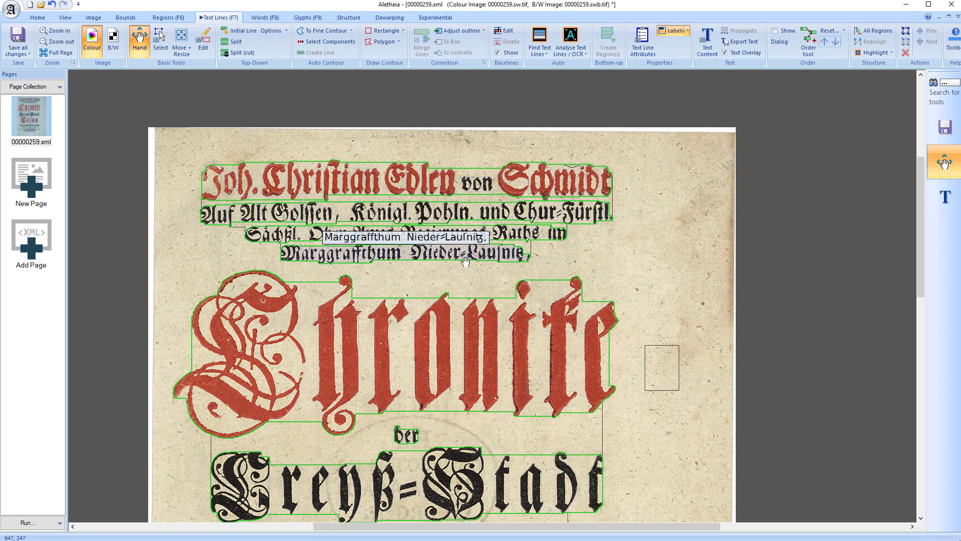
{"action": "left_click", "coordinate": [257, 18]}
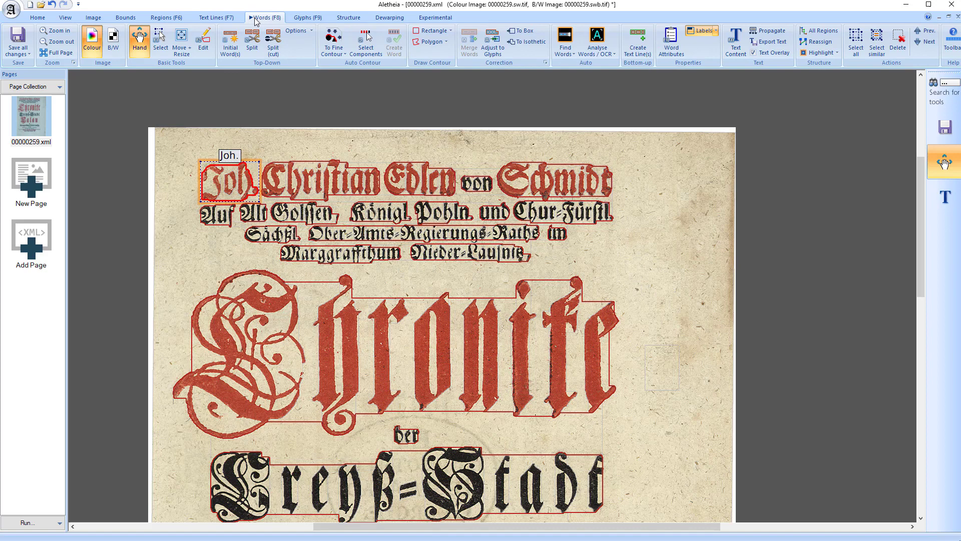
{"action": "left_click", "coordinate": [307, 17]}
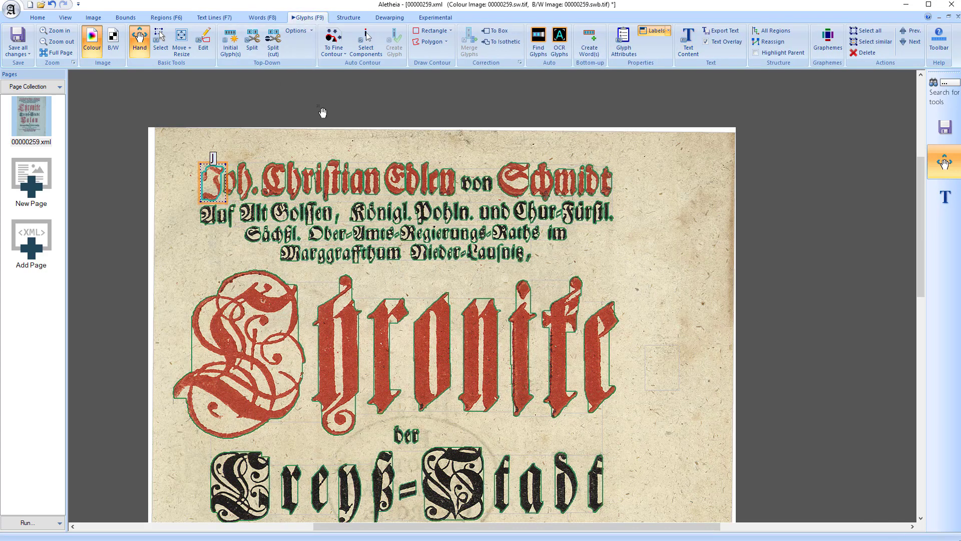
{"action": "left_click", "coordinate": [332, 158]}
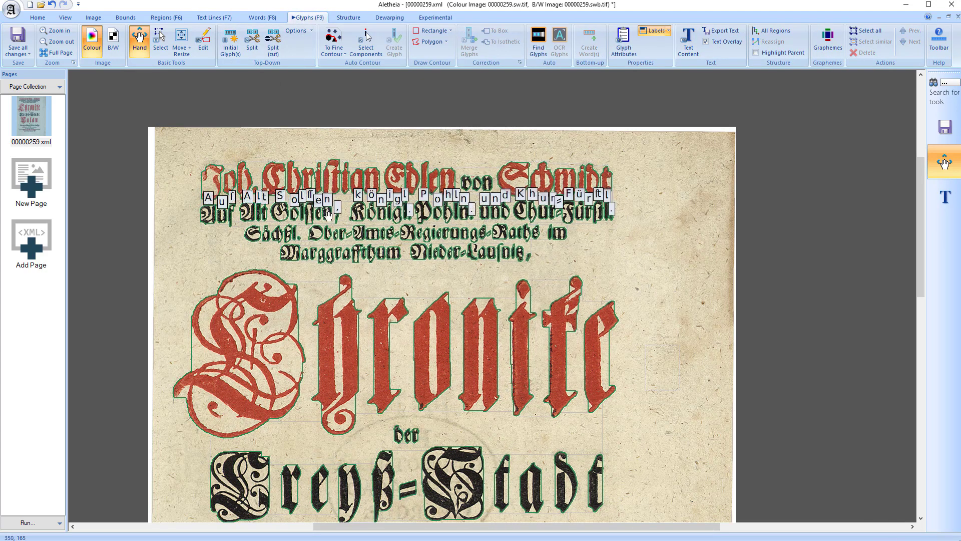
{"action": "key", "text": "F6"}
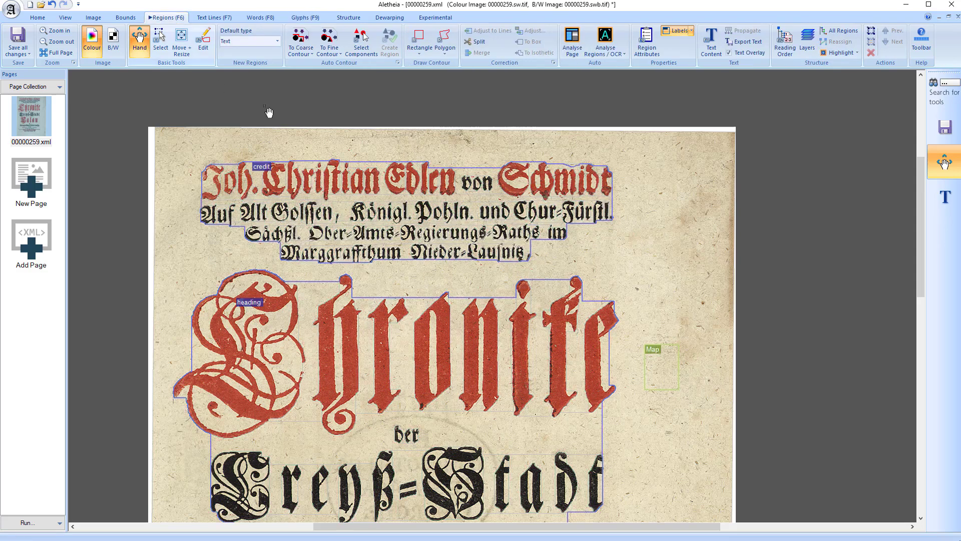
Open the credit region's text content and move between its second and third lines to follow the overlay on the image.
{"action": "left_click", "coordinate": [405, 232]}
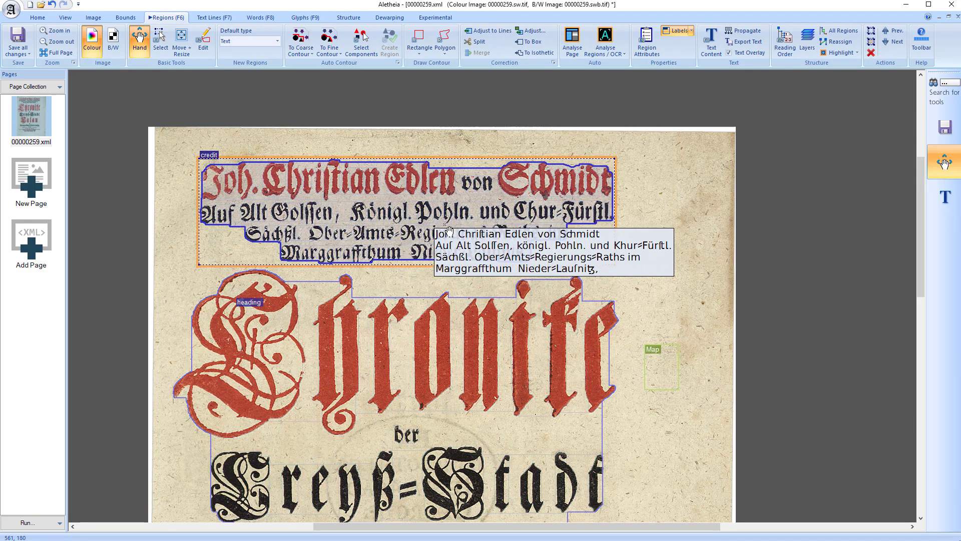
{"action": "left_click", "coordinate": [711, 42]}
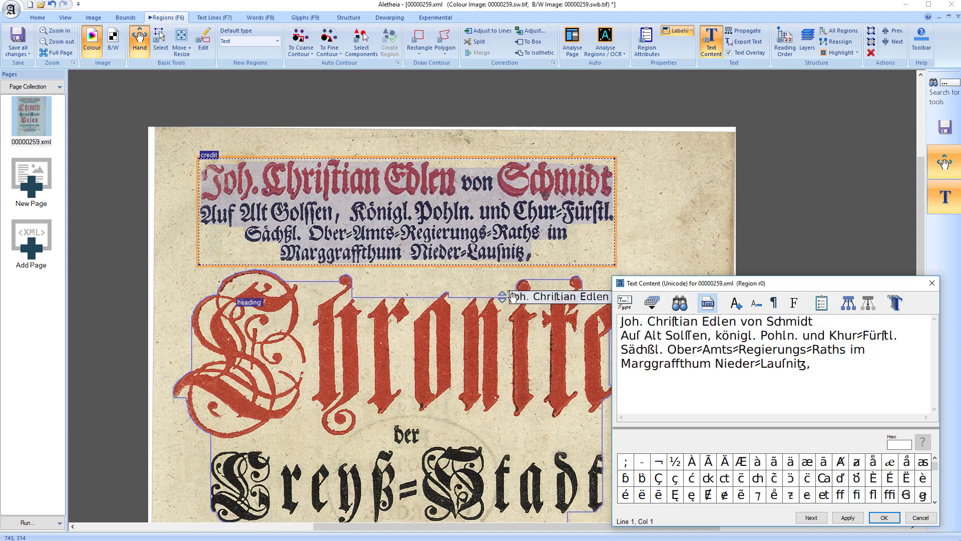
{"action": "left_click", "coordinate": [644, 335]}
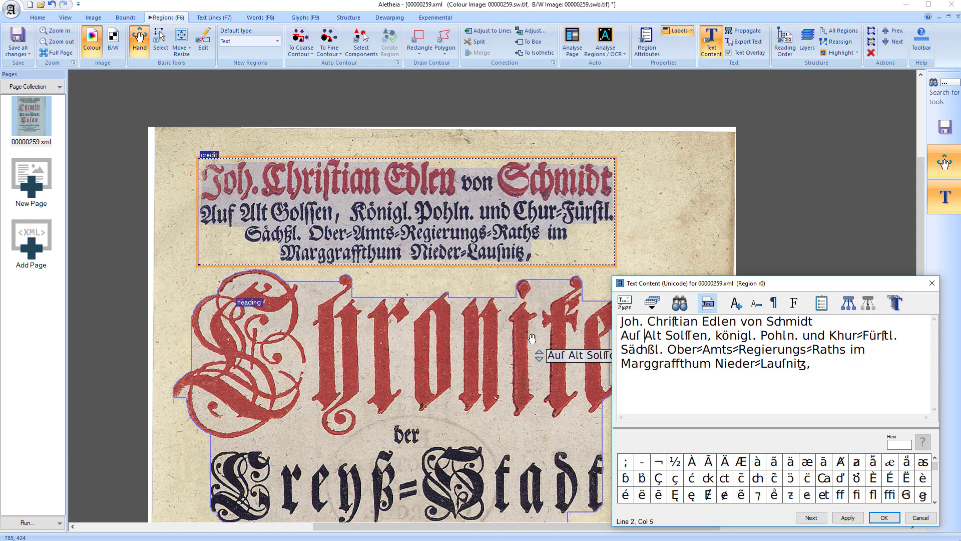
{"action": "key", "text": "Down"}
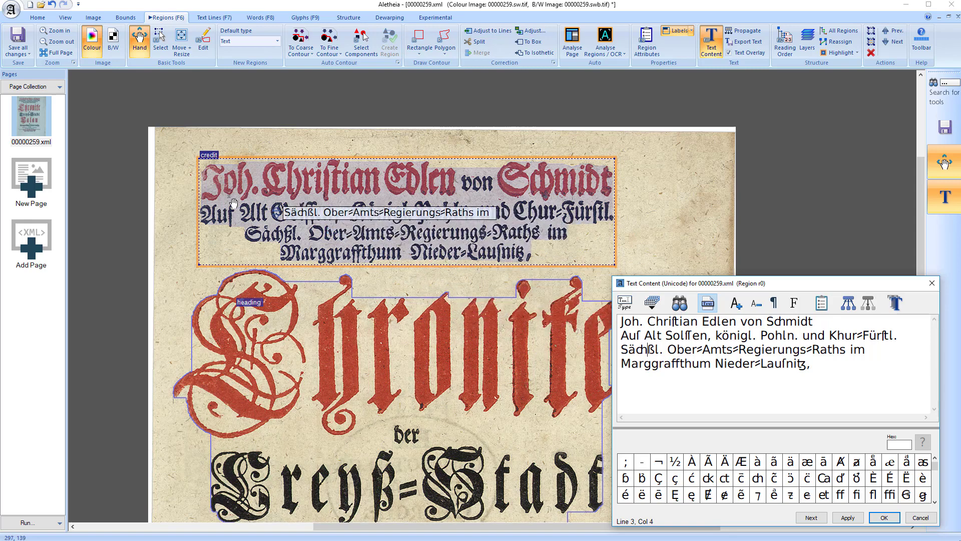
{"action": "key", "text": "Up"}
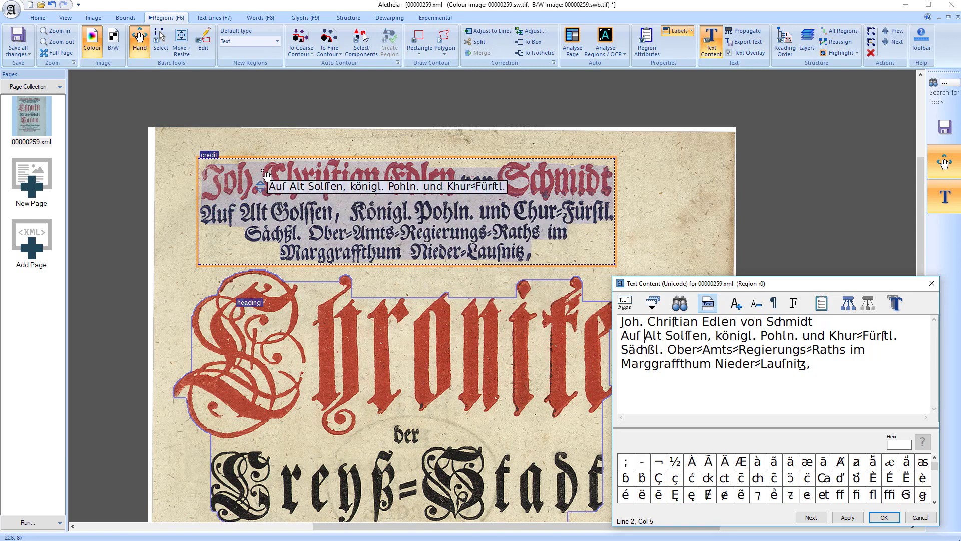
{"action": "key", "text": "Up"}
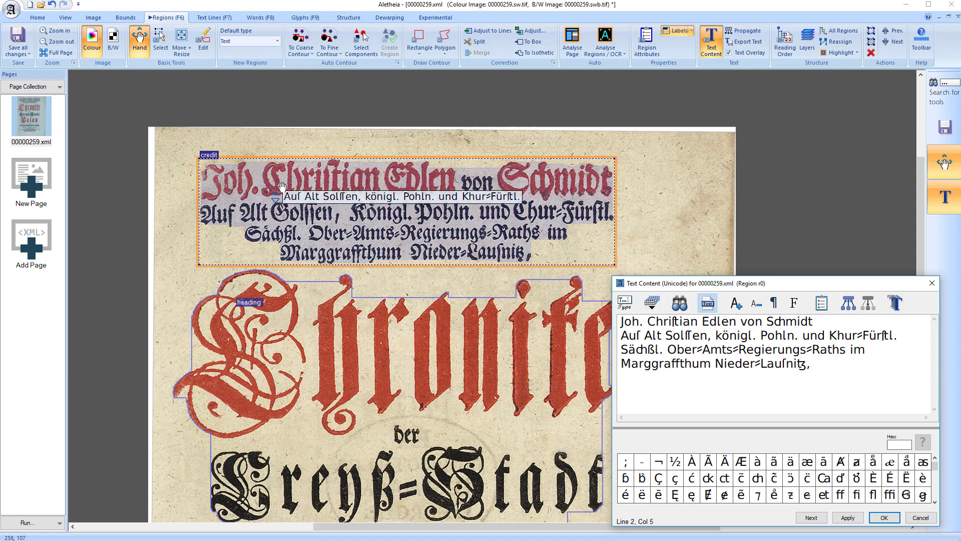
{"action": "key", "text": "Down"}
Set the text overlay size to Auto and step through the credit region's text to its fourth line.
{"action": "left_click", "coordinate": [896, 303]}
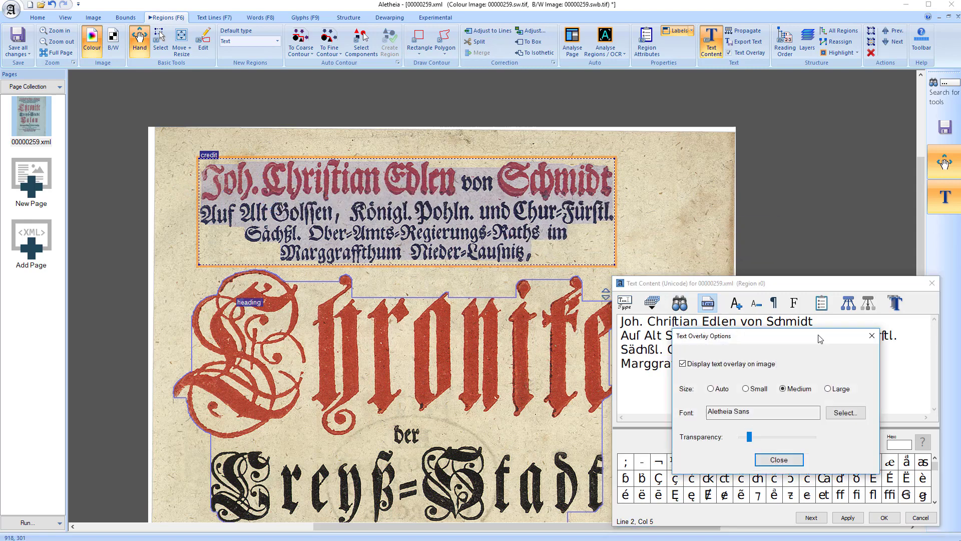
{"action": "left_click", "coordinate": [725, 389]}
{"action": "left_click", "coordinate": [779, 460]}
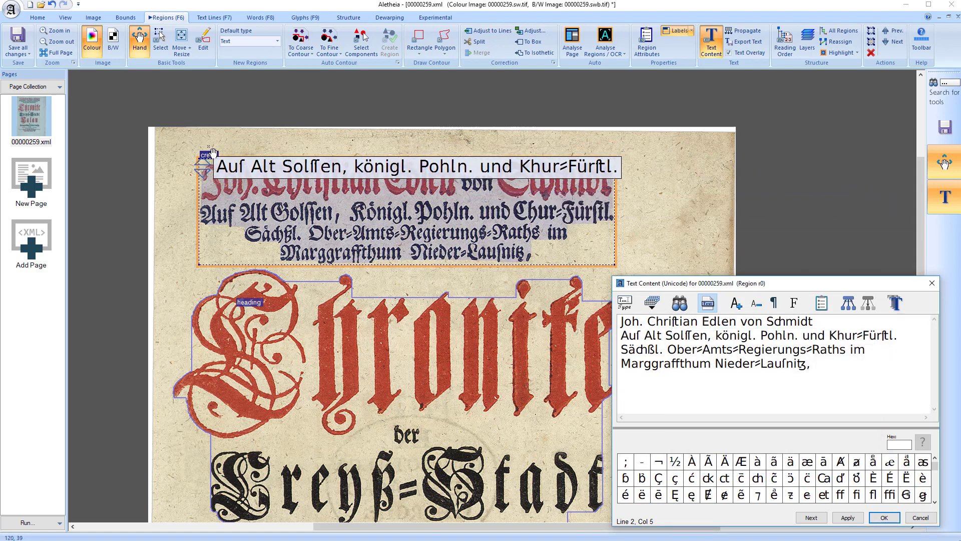
{"action": "key", "text": "Down"}
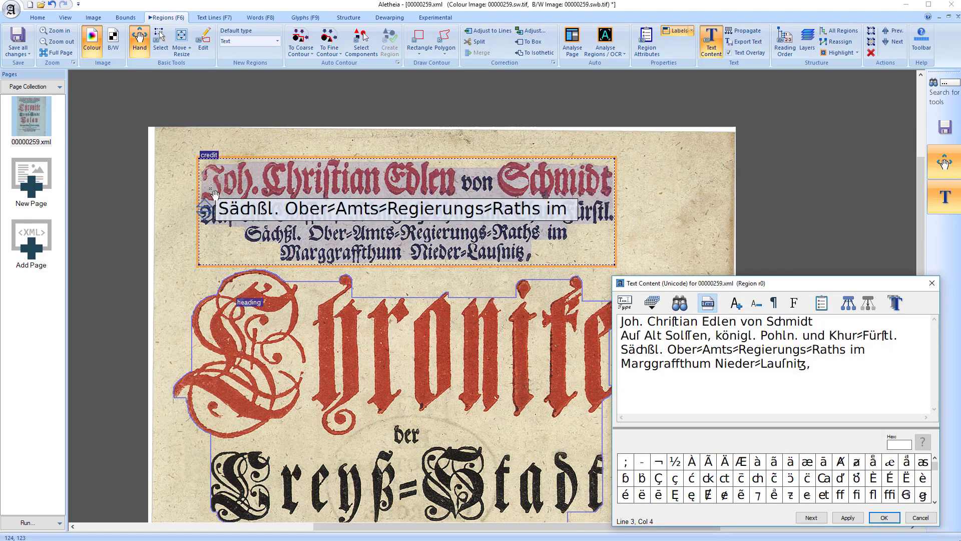
{"action": "key", "text": "Down"}
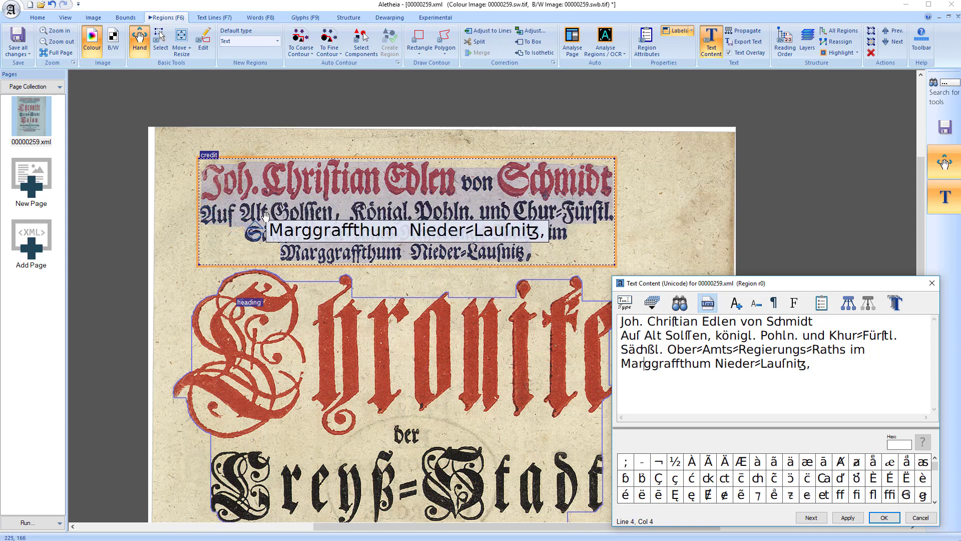
Reduce the text editor's display size and toggle the whitespace and line break markers on and off.
{"action": "left_click", "coordinate": [756, 304]}
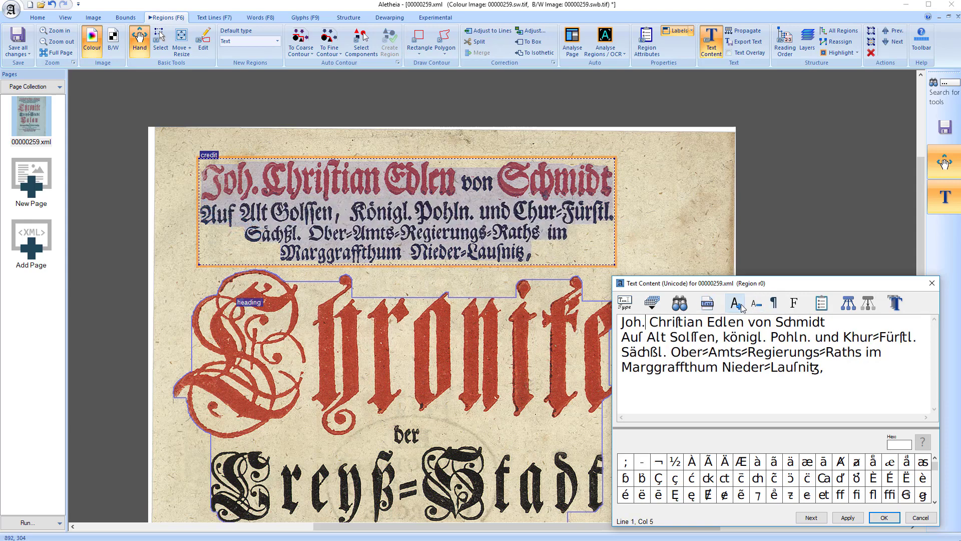
{"action": "left_click", "coordinate": [773, 302]}
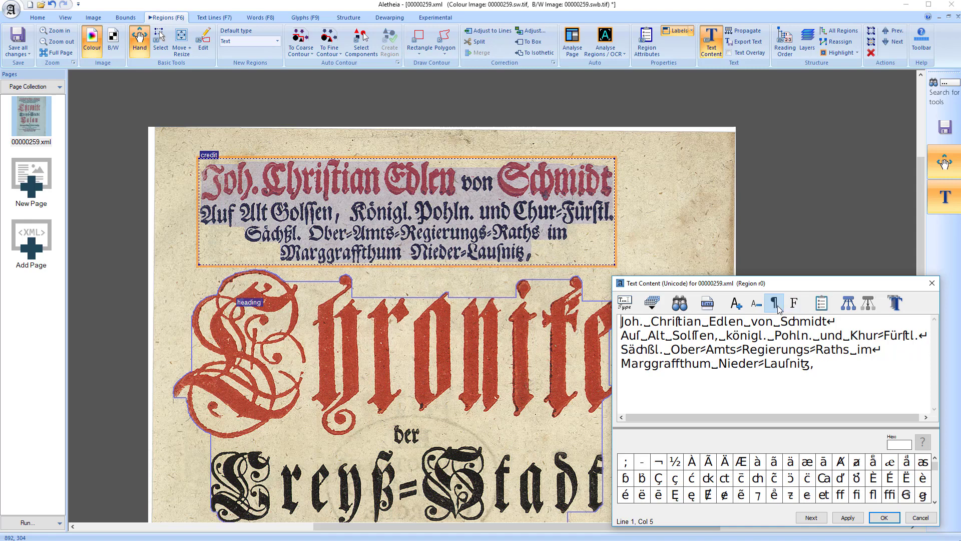
{"action": "left_click", "coordinate": [773, 302]}
Examine the confidence, data type, details and comments fields in the text content properties of the credit region.
{"action": "left_click", "coordinate": [821, 303]}
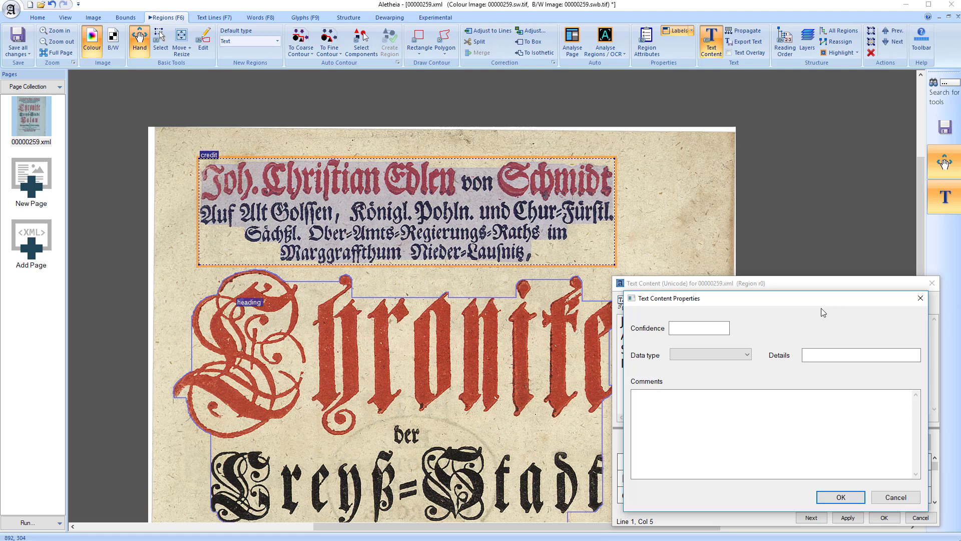
{"action": "left_click", "coordinate": [741, 355]}
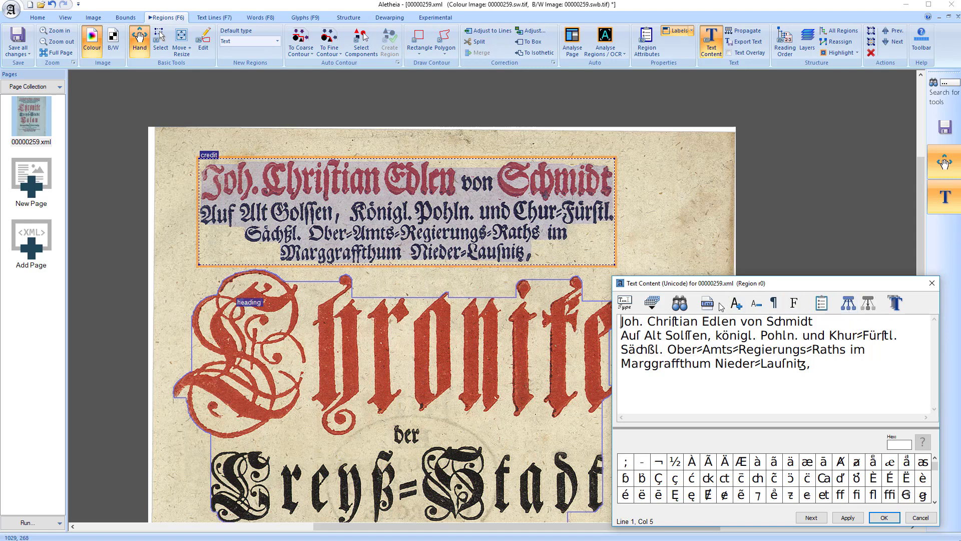
Change the first glyph of the credit's second word to K and regenerate the region's text from its lower levels.
{"action": "left_click", "coordinate": [206, 18]}
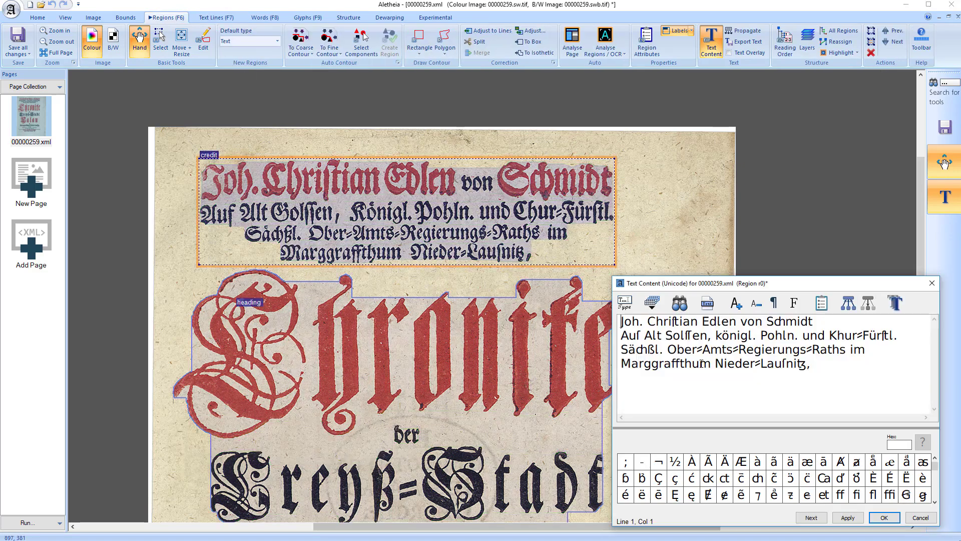
{"action": "left_click", "coordinate": [307, 18]}
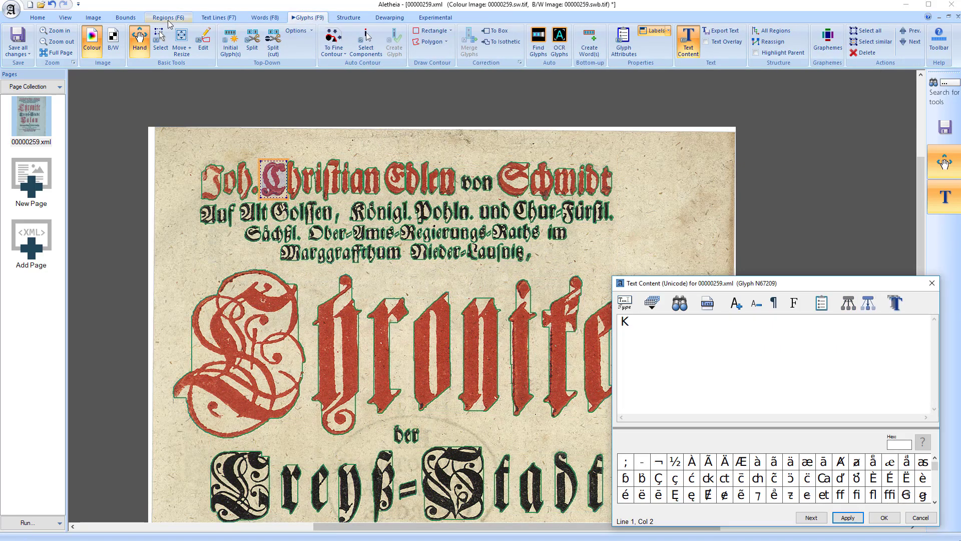
{"action": "left_click", "coordinate": [168, 19]}
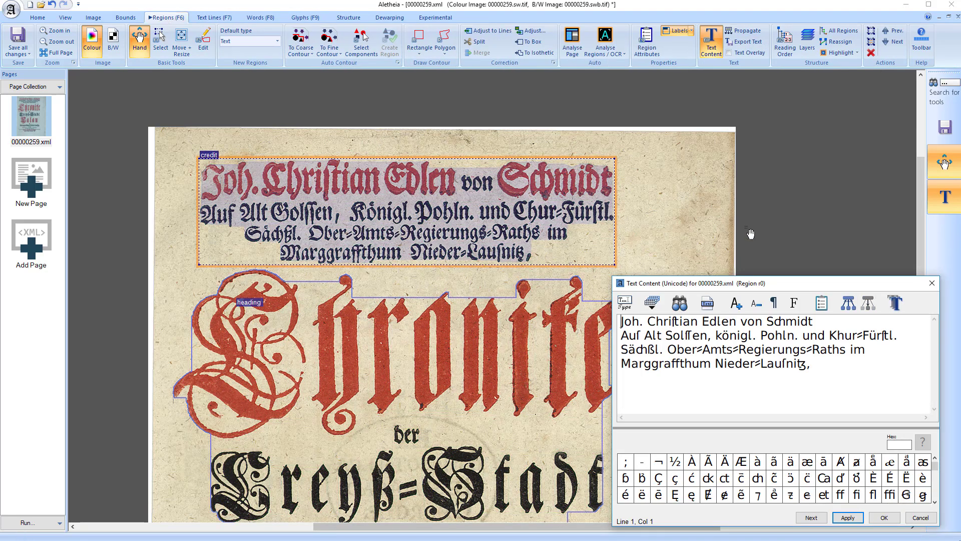
{"action": "left_click", "coordinate": [848, 303]}
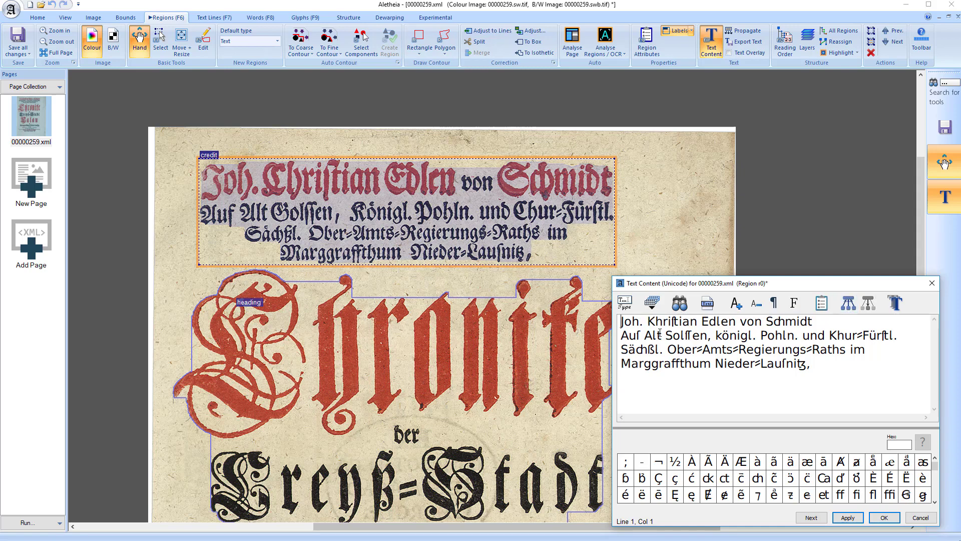
{"action": "left_click_drag", "start_coordinate": [649, 322], "coordinate": [656, 323]}
Fill the first credit text line from its parent region, replace the K in its second word with C and apply it.
{"action": "left_click", "coordinate": [217, 18]}
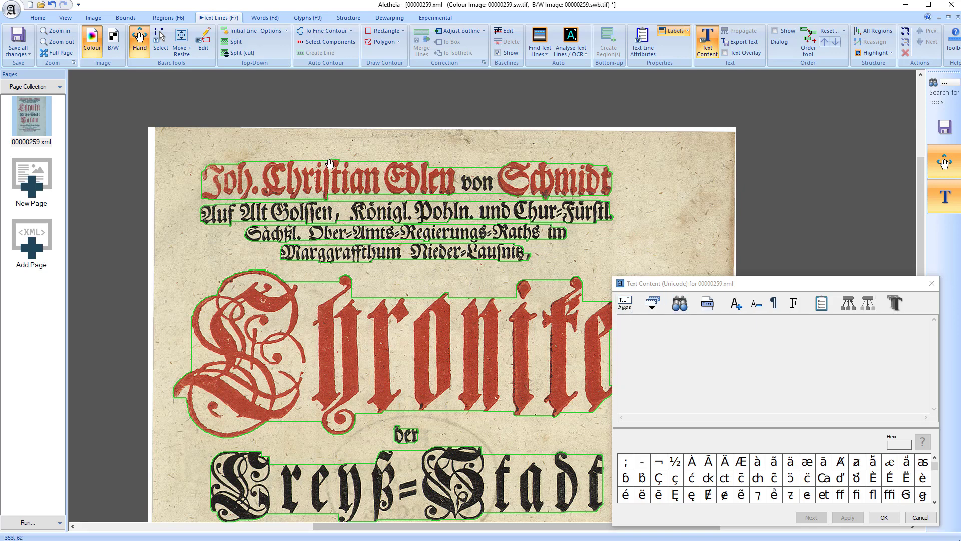
{"action": "left_click", "coordinate": [350, 181]}
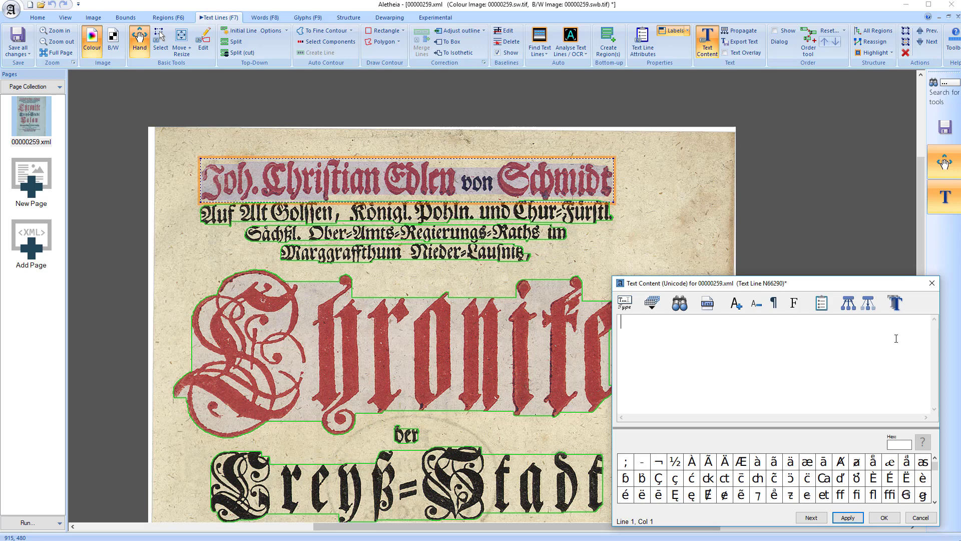
{"action": "left_click", "coordinate": [868, 303]}
{"action": "left_click", "coordinate": [649, 323]}
{"action": "key", "text": "Delete"}
{"action": "type", "text": "Chriſtian Edlen von Schmidt"}
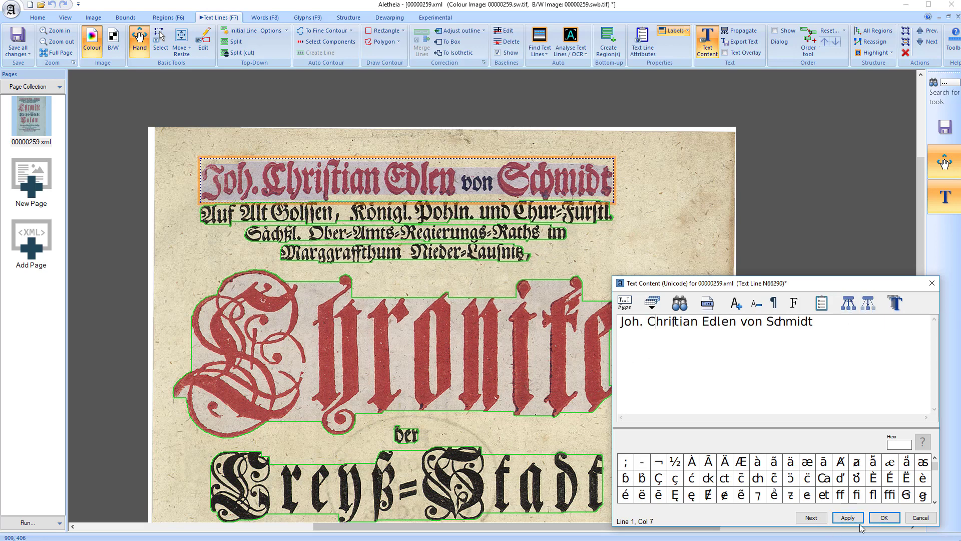
{"action": "left_click", "coordinate": [875, 518]}
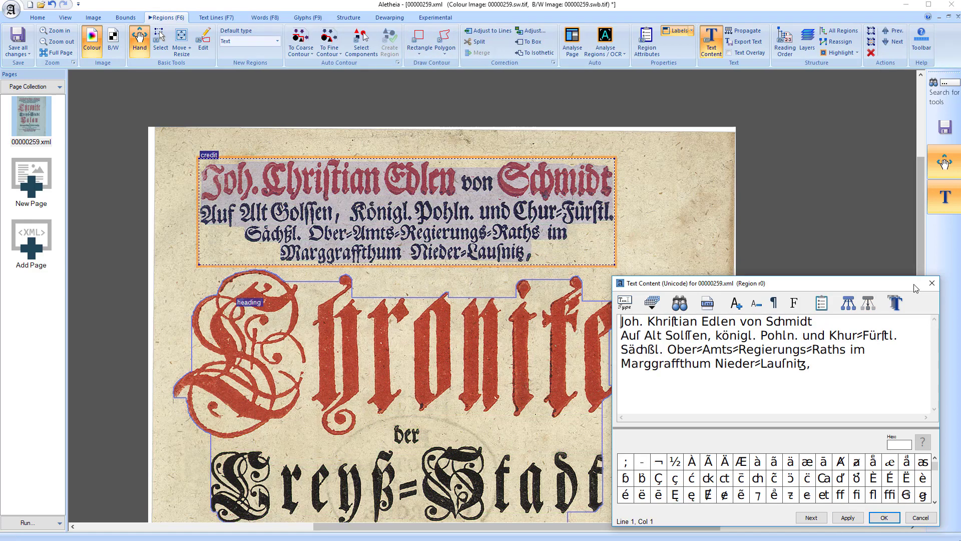
Add a second text variant to the credit region's text and switch back to Variant 1.
{"action": "left_click", "coordinate": [896, 307]}
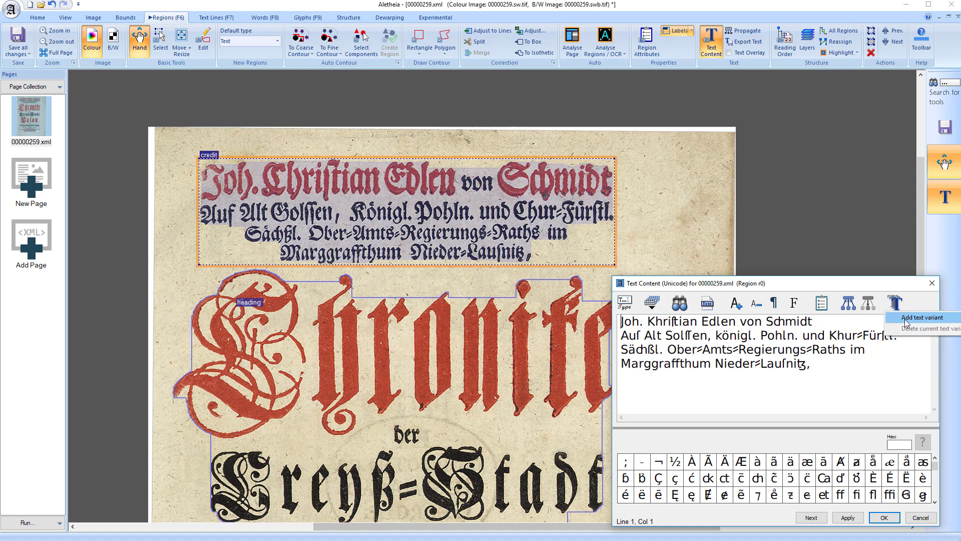
{"action": "left_click", "coordinate": [906, 318]}
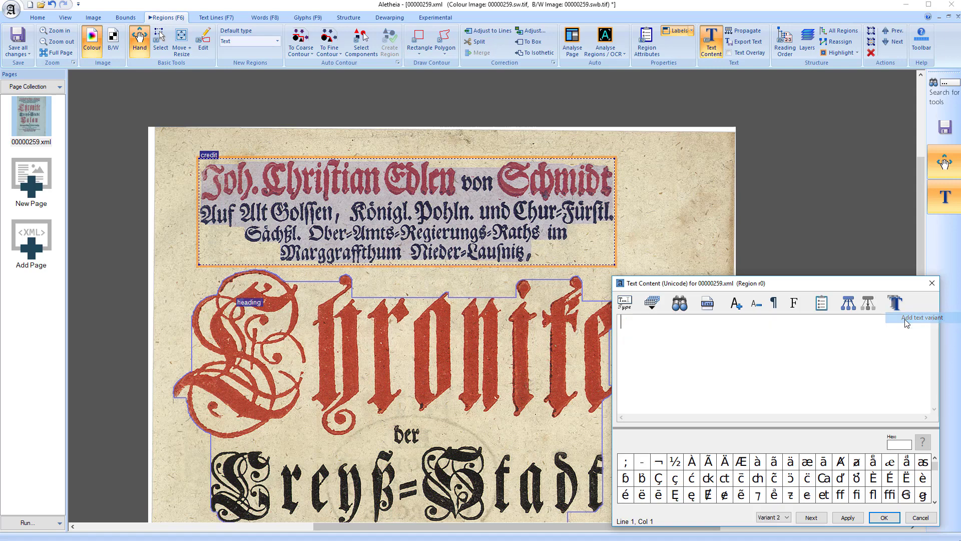
{"action": "left_click", "coordinate": [787, 519]}
{"action": "left_click", "coordinate": [777, 526]}
Compare Variant 1 and Variant 2 of the credit region's text by switching between them, ending on Variant 2, and leave the text editor.
{"action": "left_click", "coordinate": [788, 519]}
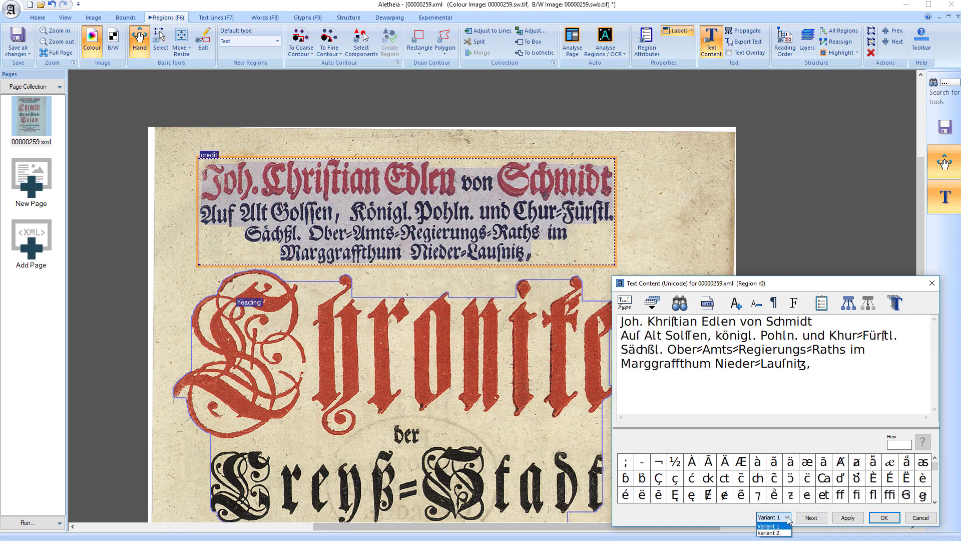
{"action": "left_click", "coordinate": [777, 533]}
{"action": "left_click", "coordinate": [786, 517]}
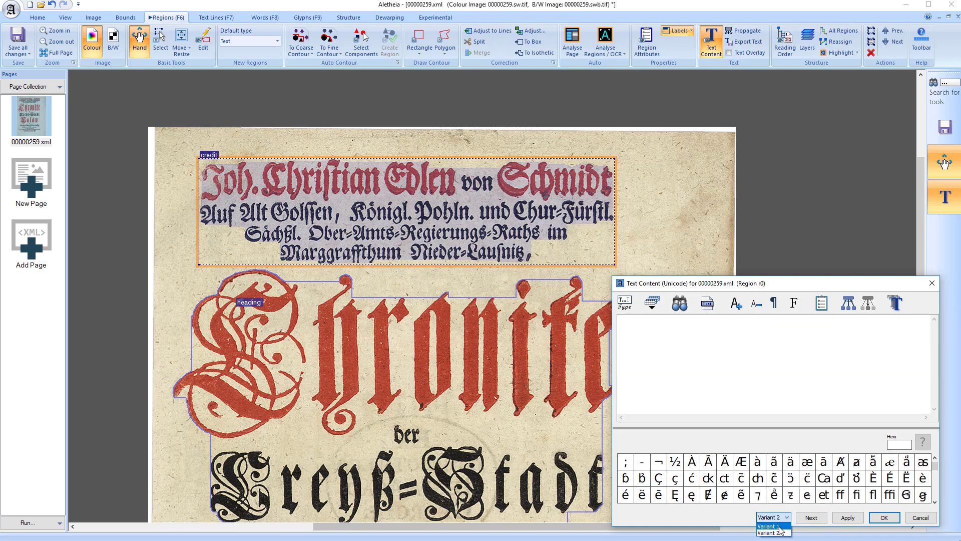
{"action": "left_click", "coordinate": [778, 526]}
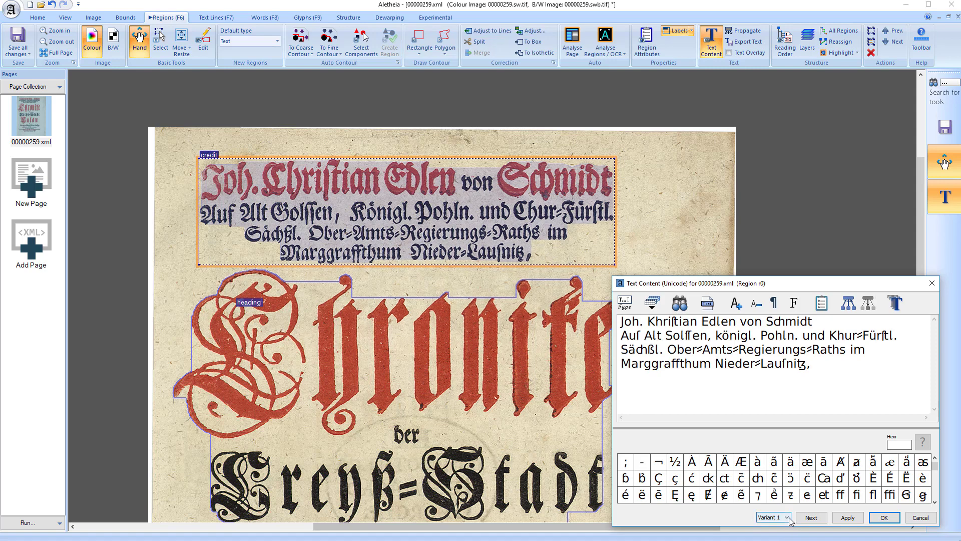
{"action": "left_click", "coordinate": [789, 521]}
{"action": "left_click", "coordinate": [781, 533]}
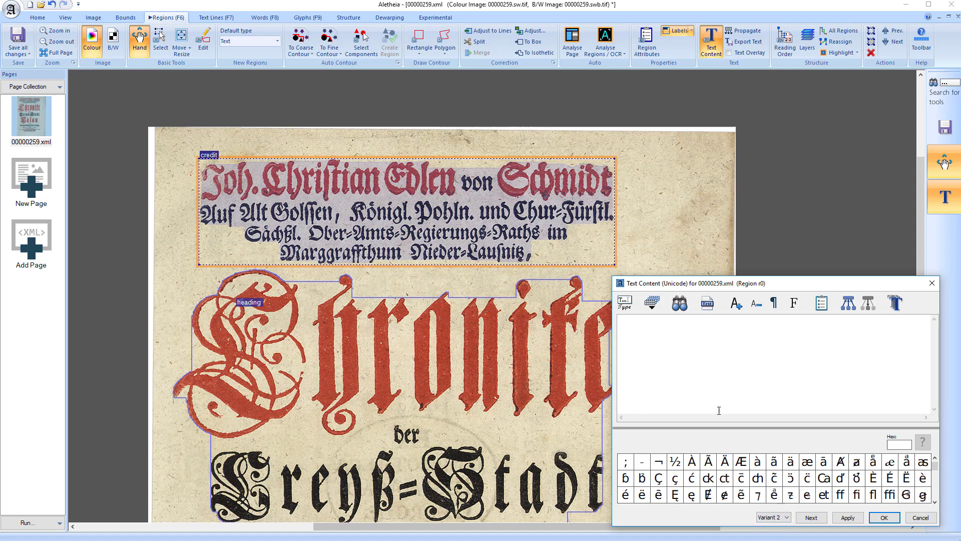
{"action": "left_click", "coordinate": [713, 340]}
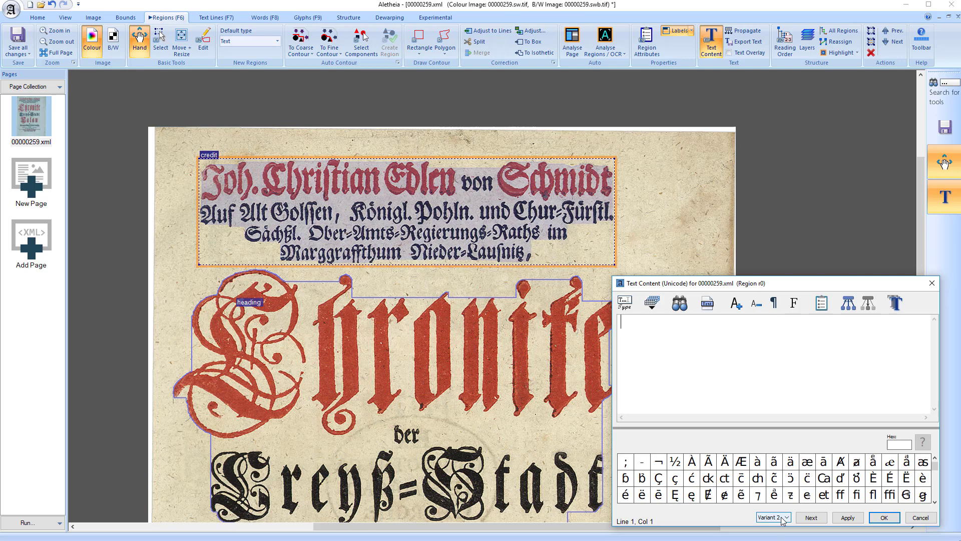
{"action": "key", "text": "Escape"}
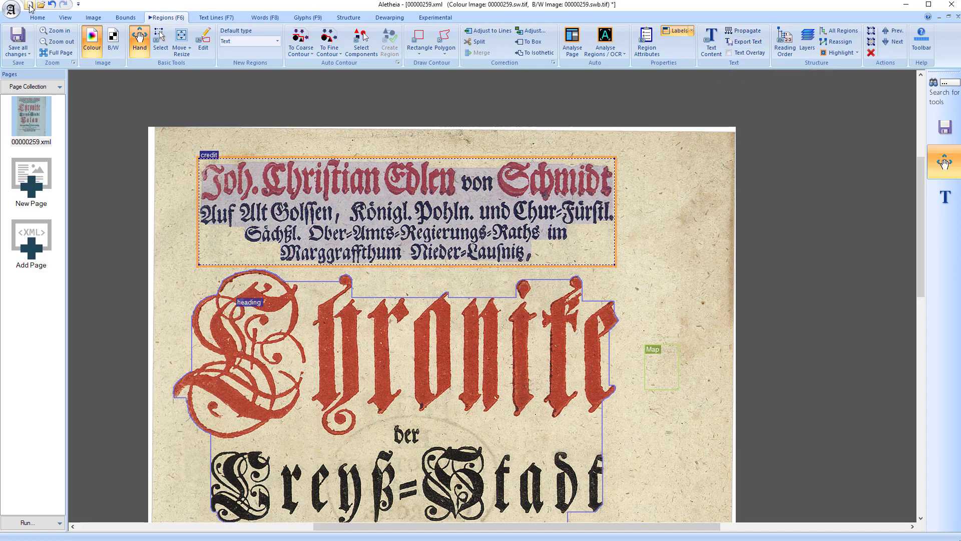
Review the page's region-level text in the text exporter's preview, copy it to the clipboard and close the exporter.
{"action": "left_click", "coordinate": [15, 10]}
{"action": "mouse_move", "coordinate": [30, 149]}
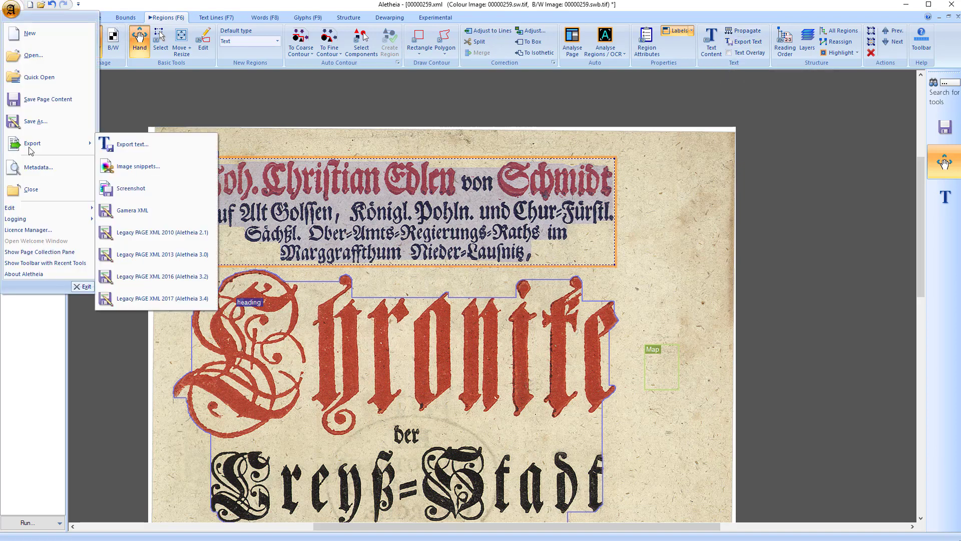
{"action": "left_click", "coordinate": [169, 146]}
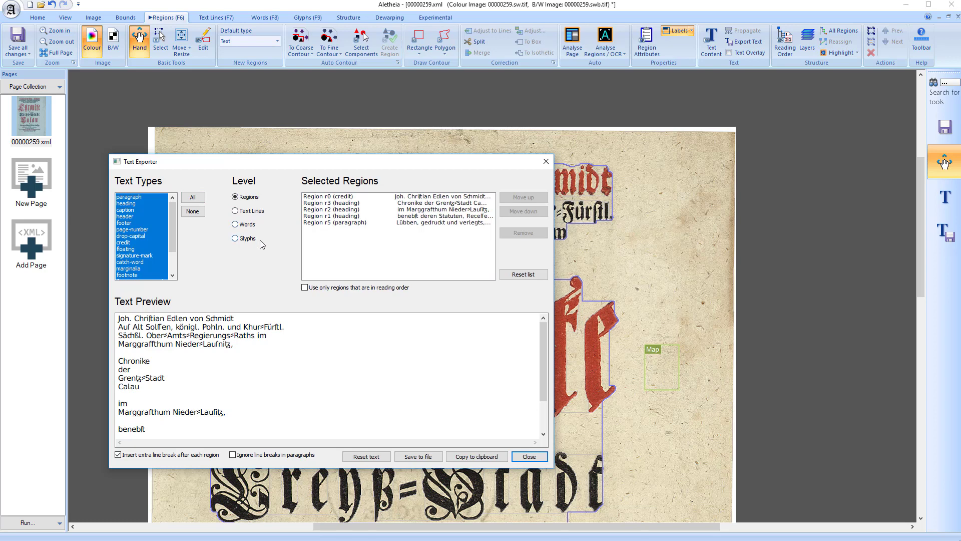
{"action": "left_click_drag", "start_coordinate": [543, 337], "coordinate": [540, 356]}
{"action": "scroll", "coordinate": [341, 343], "scroll_direction": "down", "scroll_amount": 2}
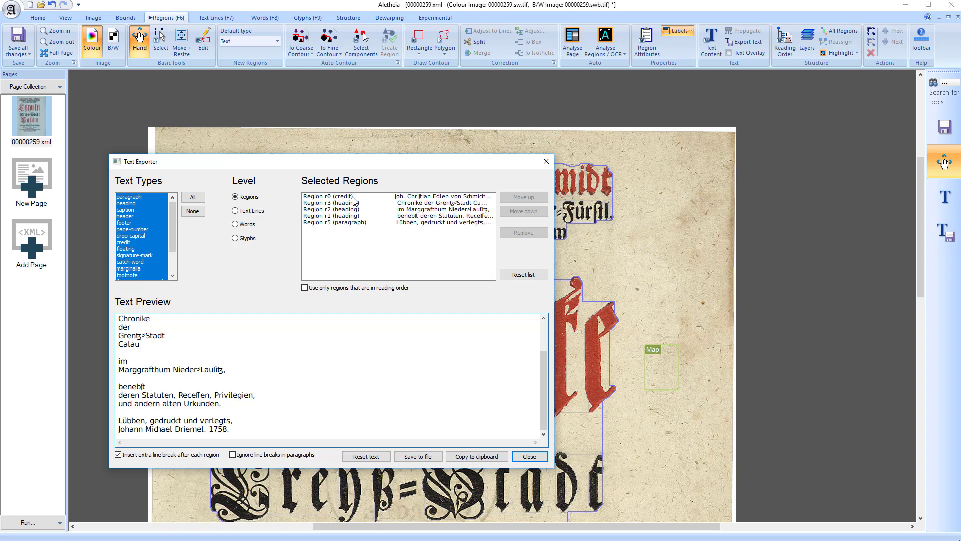
{"action": "left_click", "coordinate": [314, 384]}
{"action": "left_click", "coordinate": [484, 460]}
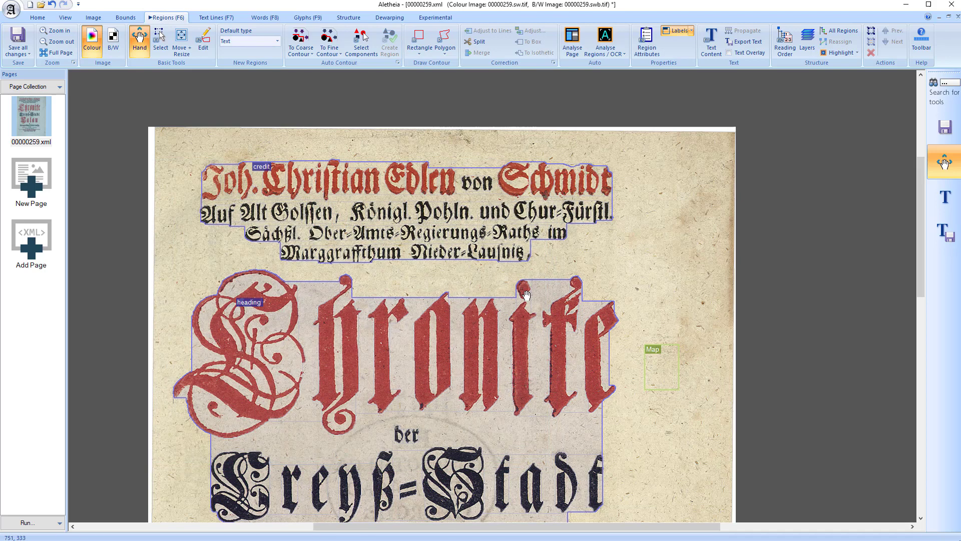
Select the credit region on the page and copy its text to the clipboard.
{"action": "left_click", "coordinate": [491, 233]}
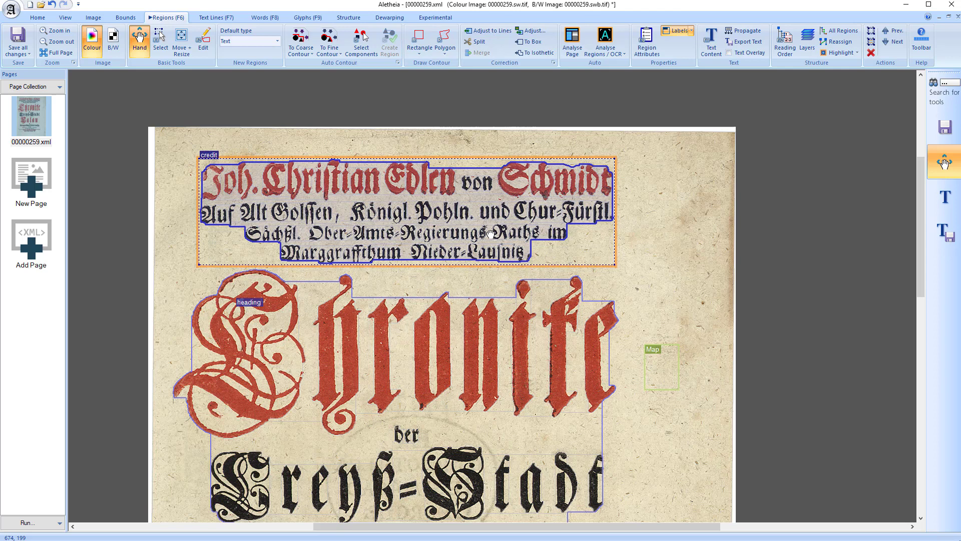
{"action": "key", "text": "ctrl+c"}
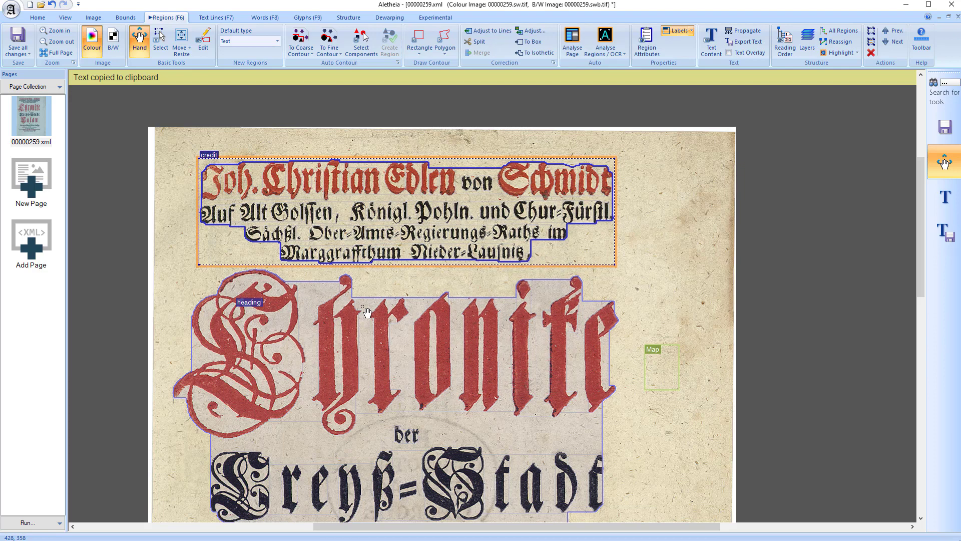
Examine the text propagation levels and options for the credit region and close the dialog without propagating.
{"action": "left_click", "coordinate": [743, 31]}
{"action": "left_click_drag", "start_coordinate": [245, 48], "coordinate": [337, 120]}
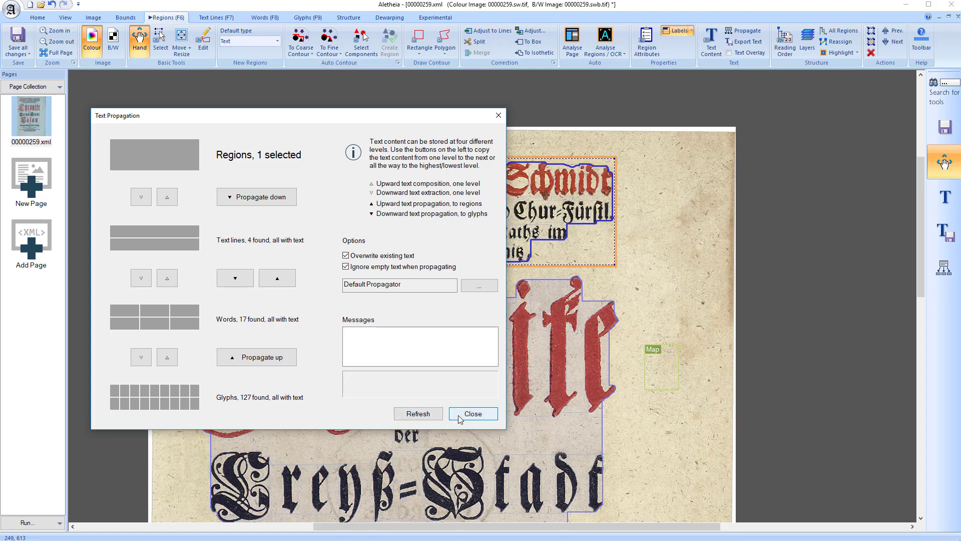
{"action": "left_click", "coordinate": [459, 417]}
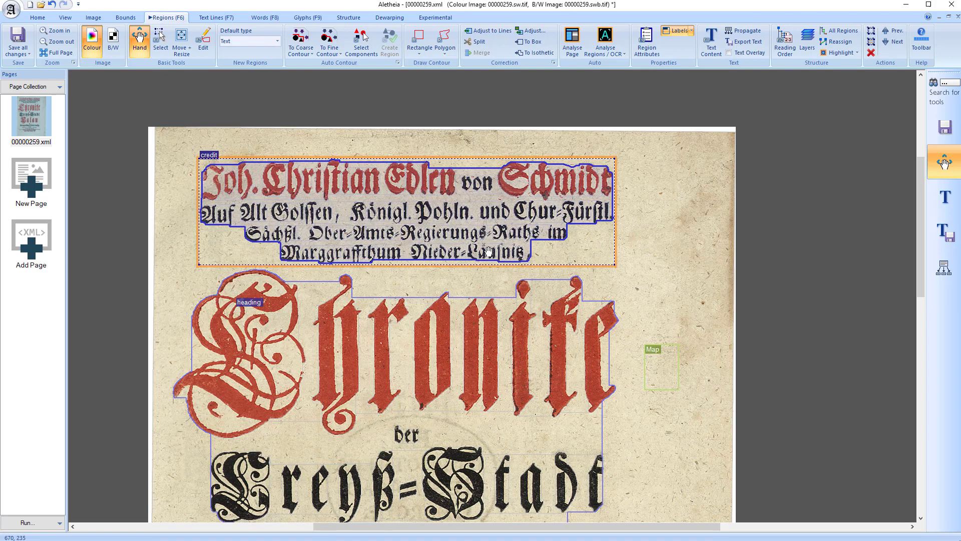